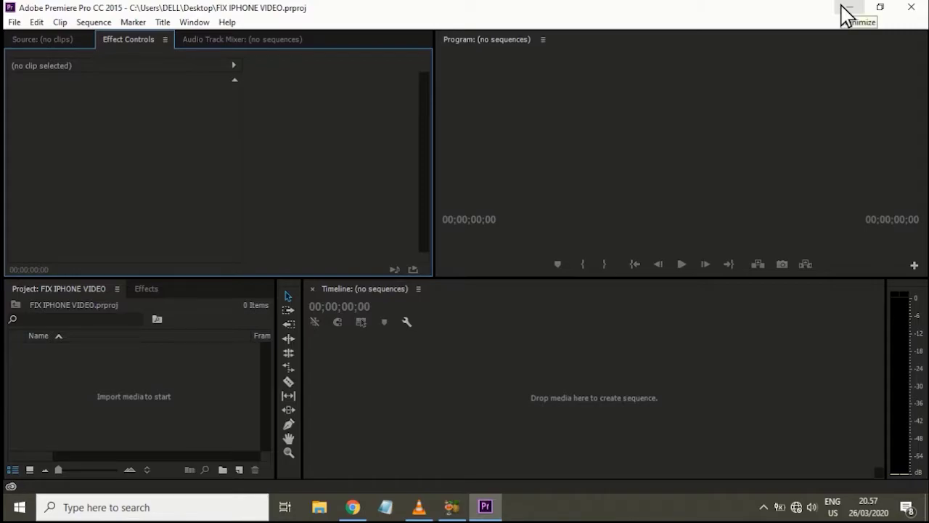
Step: Drag IMG_7224.MOV into the Premiere project and dismiss the 'Codec missing or unavailable' error
left_click(847, 15)
double_click(754, 175)
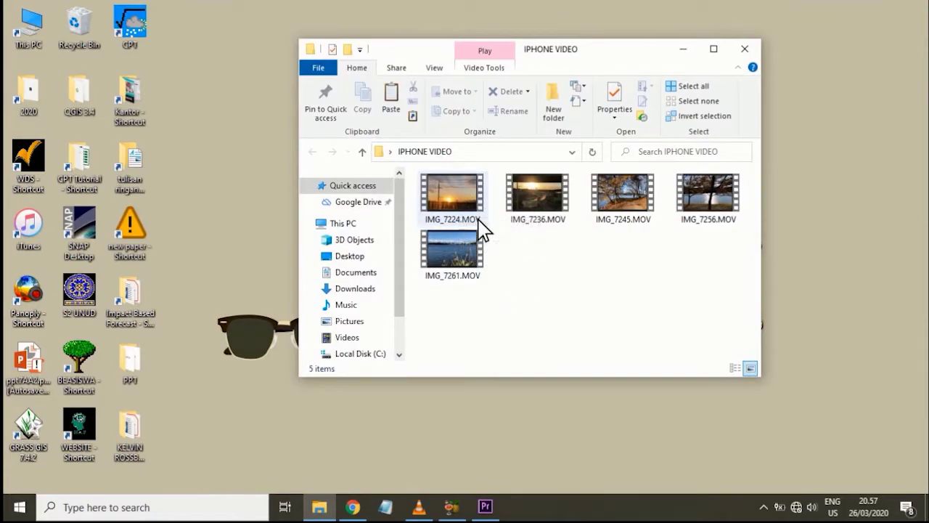
left_click_drag(460, 186, 537, 387)
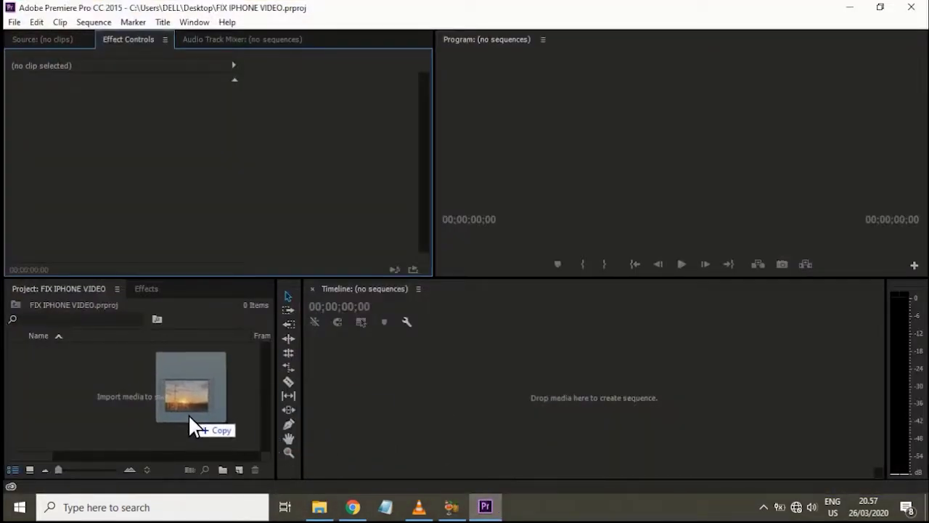
left_click_drag(537, 387, 181, 415)
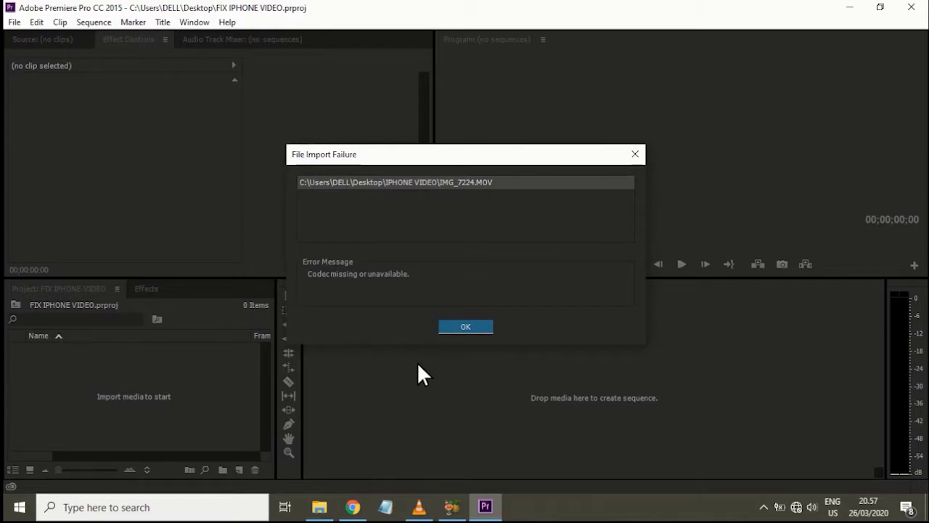
left_click(458, 328)
left_click(851, 7)
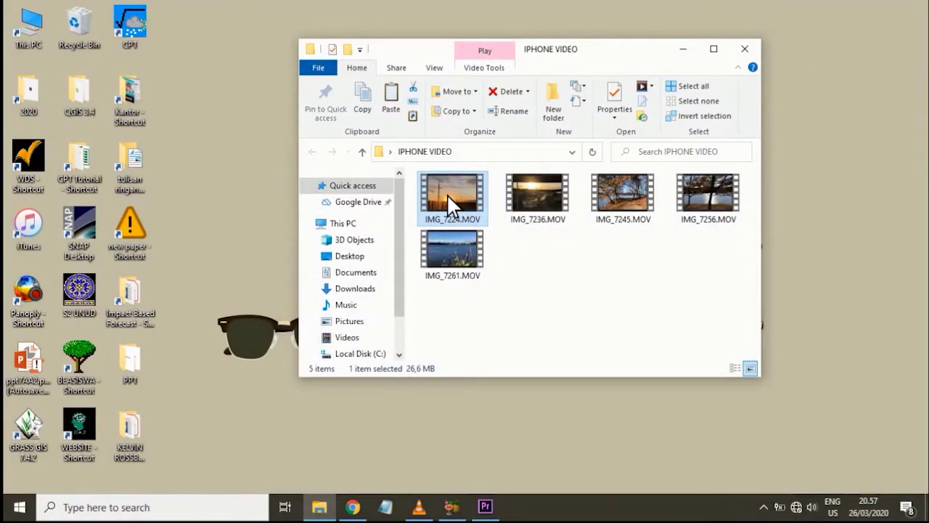
Step: Play IMG_7224.MOV in Movies & TV, then close the player
double_click(448, 195)
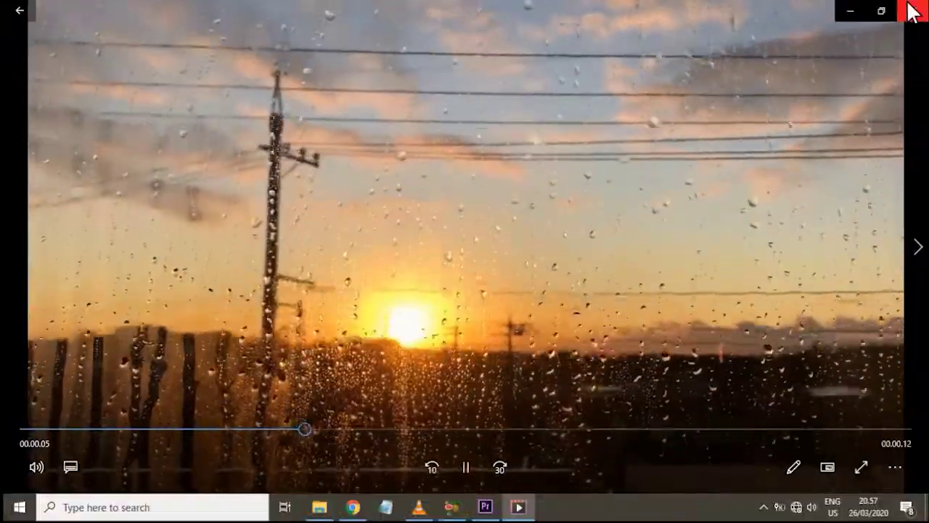
left_click(910, 9)
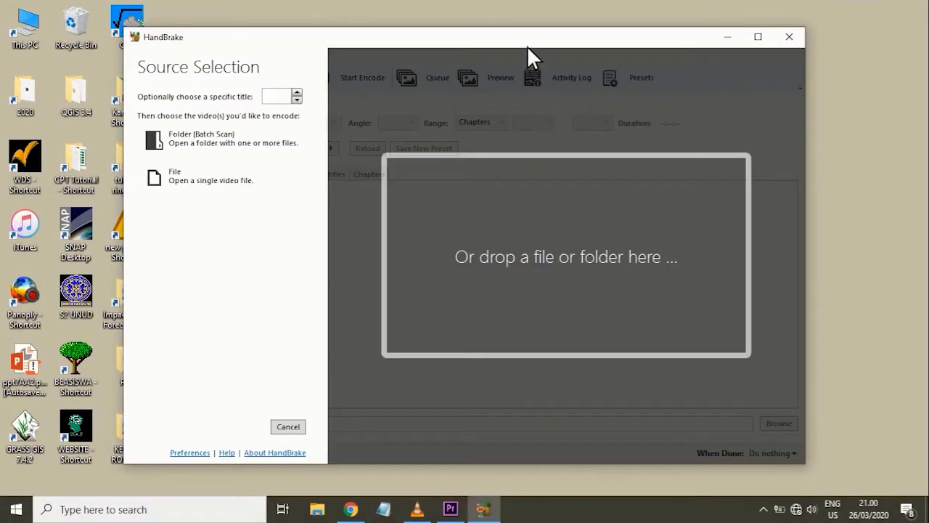
Step: Load IMG_7224.MOV from the IPHONE VIDEO folder into HandBrake as the source
left_click_drag(527, 45, 405, 48)
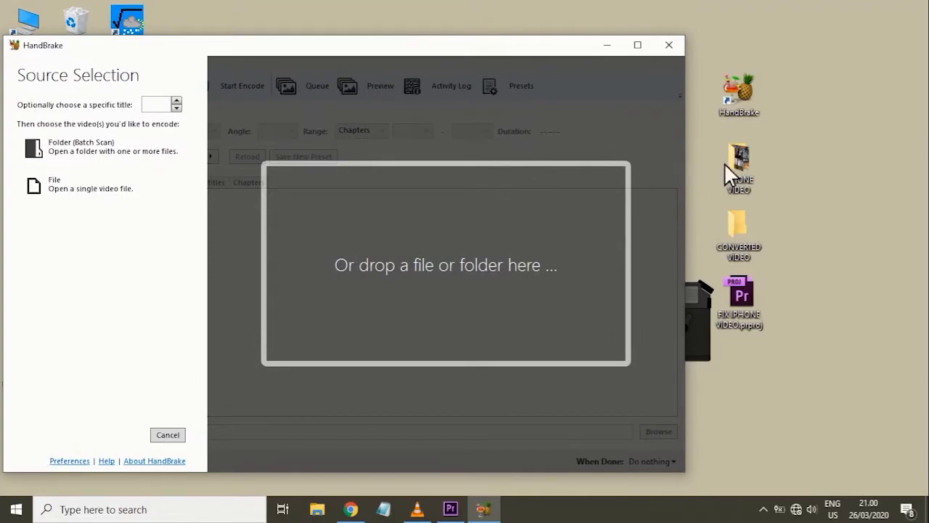
double_click(751, 171)
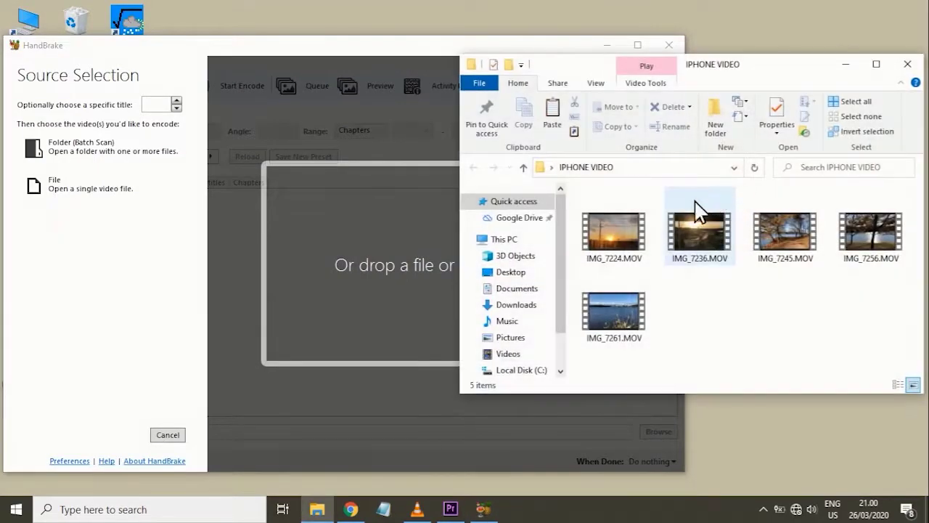
left_click_drag(739, 64, 789, 66)
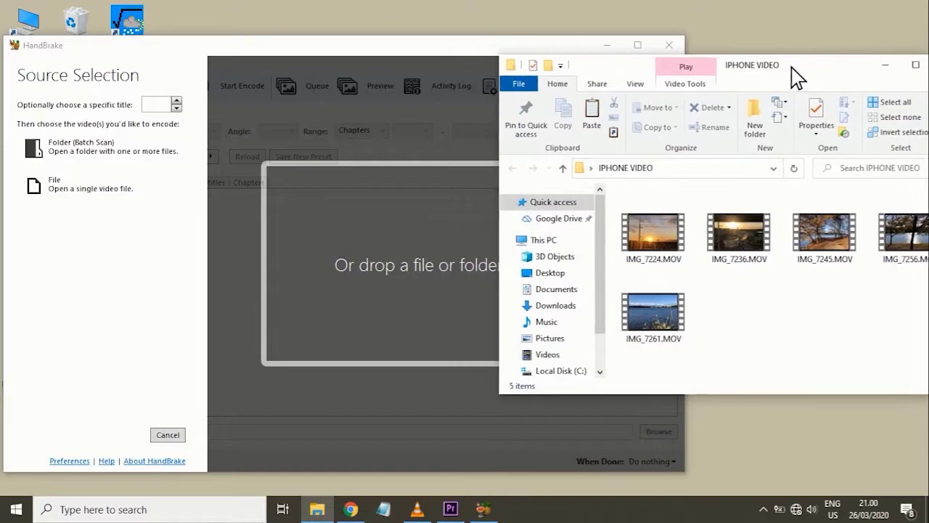
left_click_drag(683, 218, 396, 225)
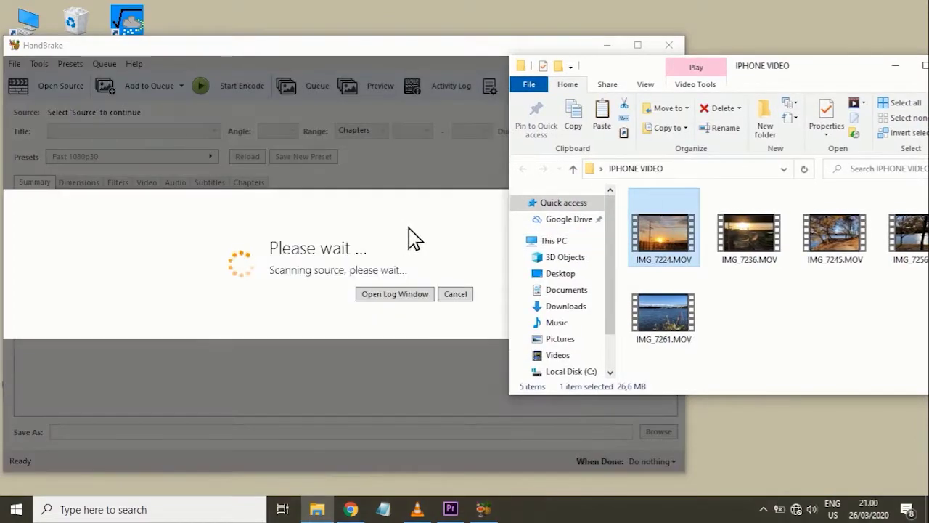
left_click(896, 67)
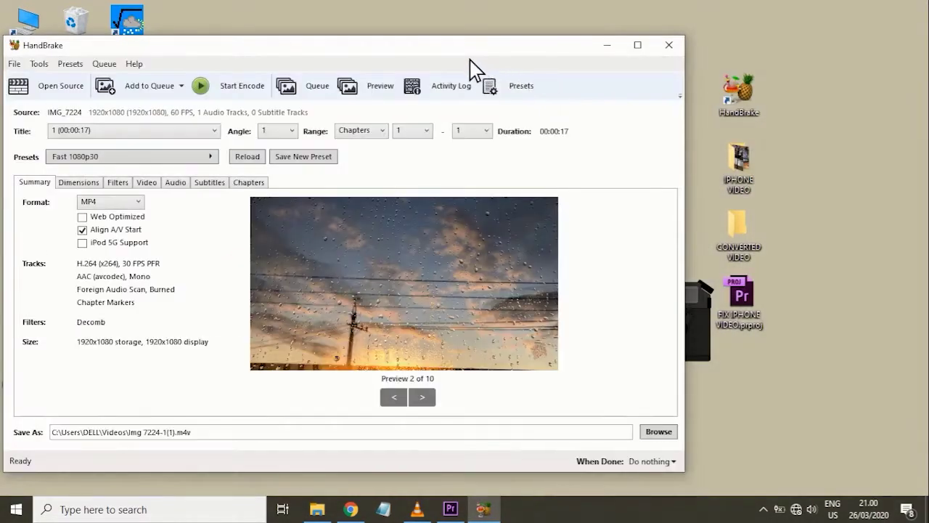
left_click_drag(475, 55, 591, 43)
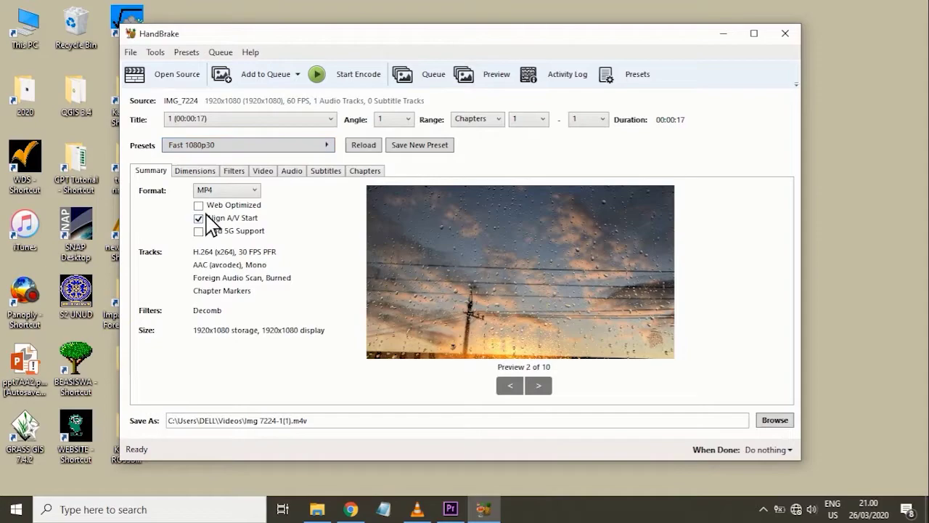
left_click(775, 422)
Step: Save the output as Img 7224-1(1).m4v in the Desktop's CONVERTED VIDEO folder
left_click(160, 149)
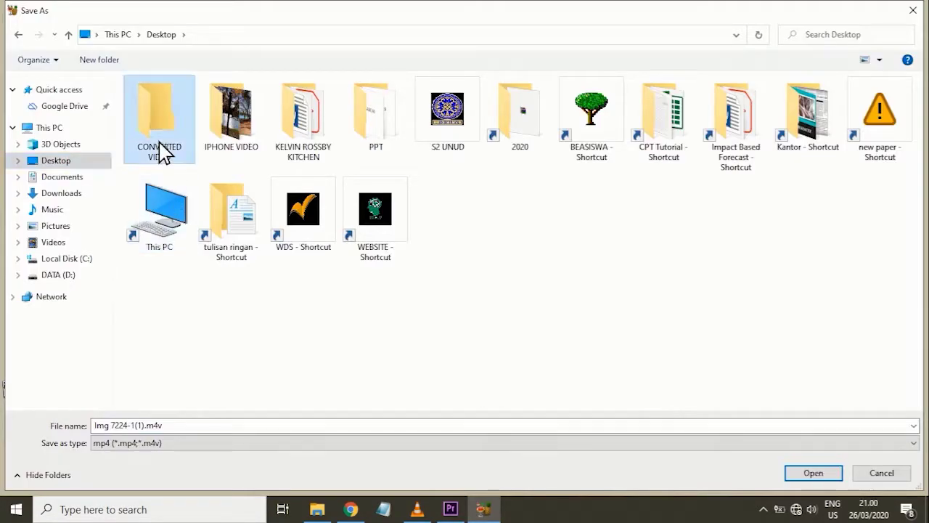
left_click(814, 474)
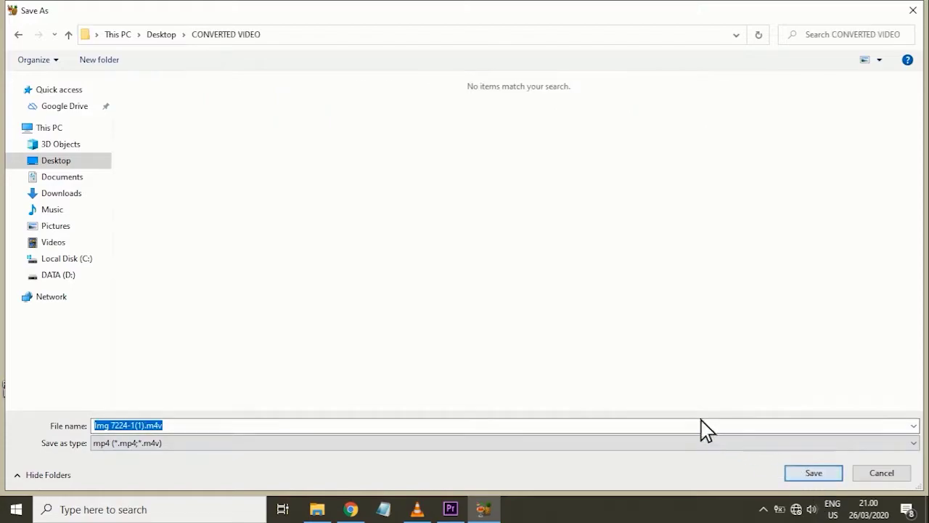
left_click(814, 475)
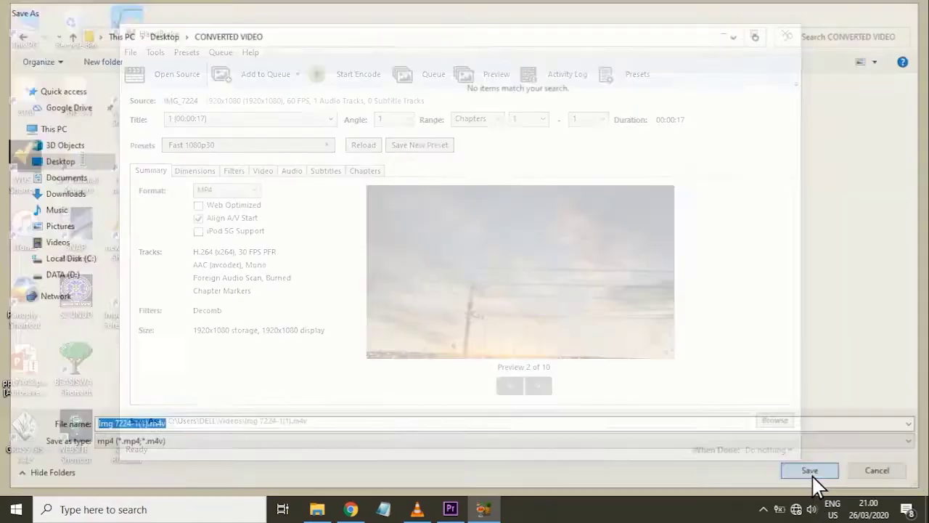
mouse_move(617, 37)
left_mouse_down()
mouse_move(492, 47)
mouse_move(506, 55)
left_mouse_up()
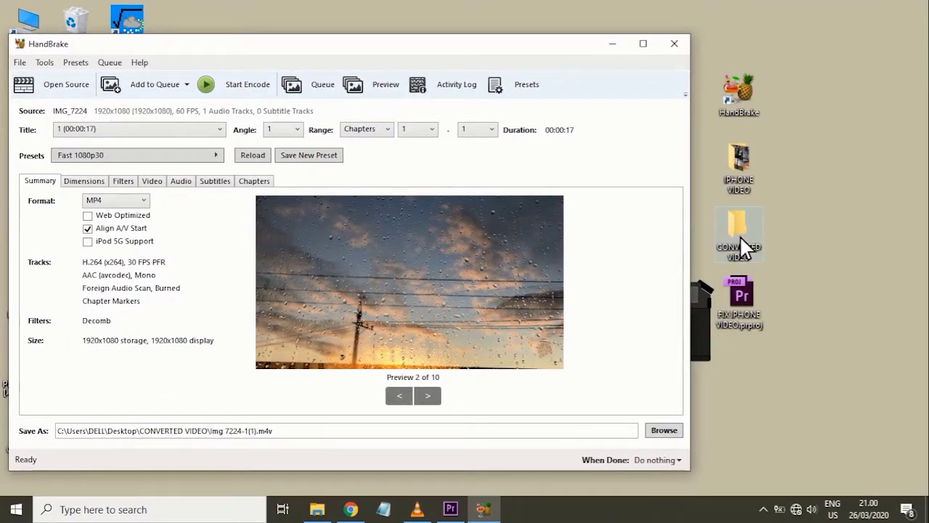
Step: Encode IMG_7224 to m4v until HandBrake reports Queue Finished
left_click(250, 92)
left_click(738, 227)
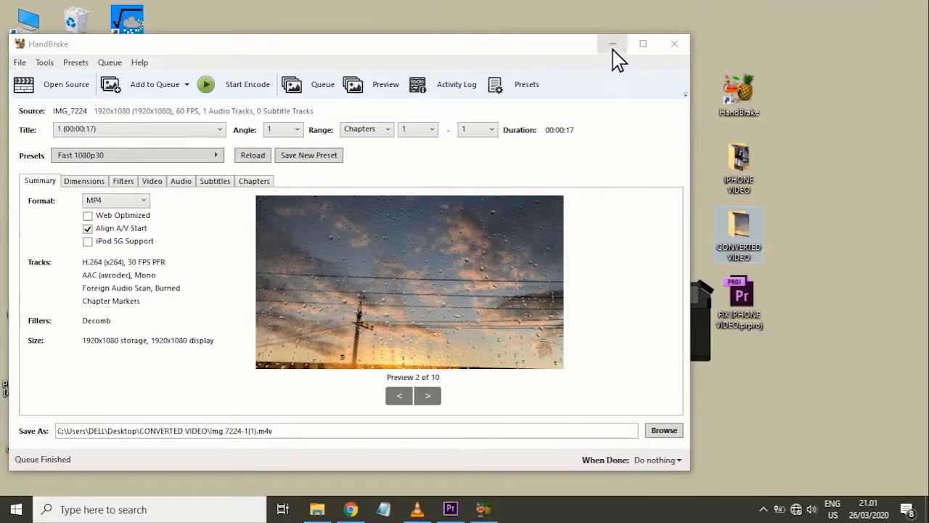
left_click(612, 43)
Step: Import Img 7224-1(1).m4v from CONVERTED VIDEO into the Premiere Project panel
double_click(750, 234)
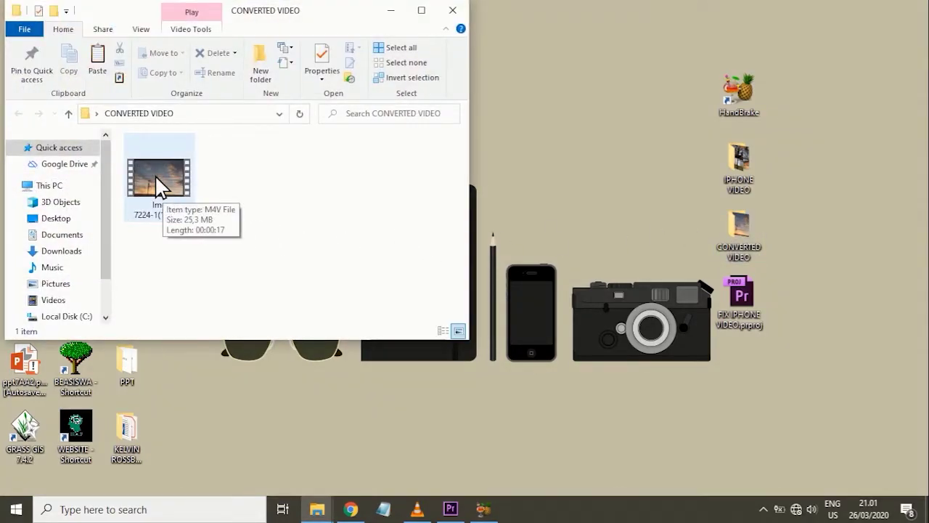
left_click_drag(156, 178, 201, 449)
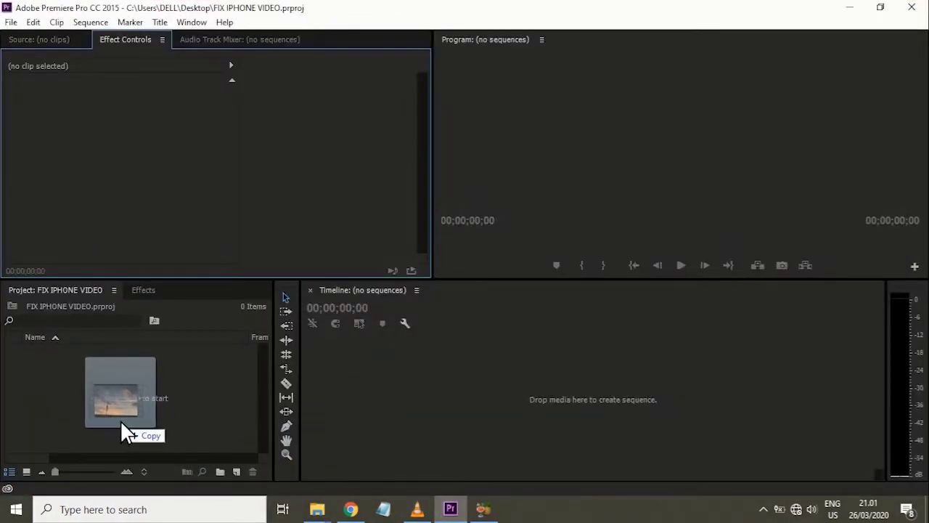
left_click_drag(200, 448, 120, 419)
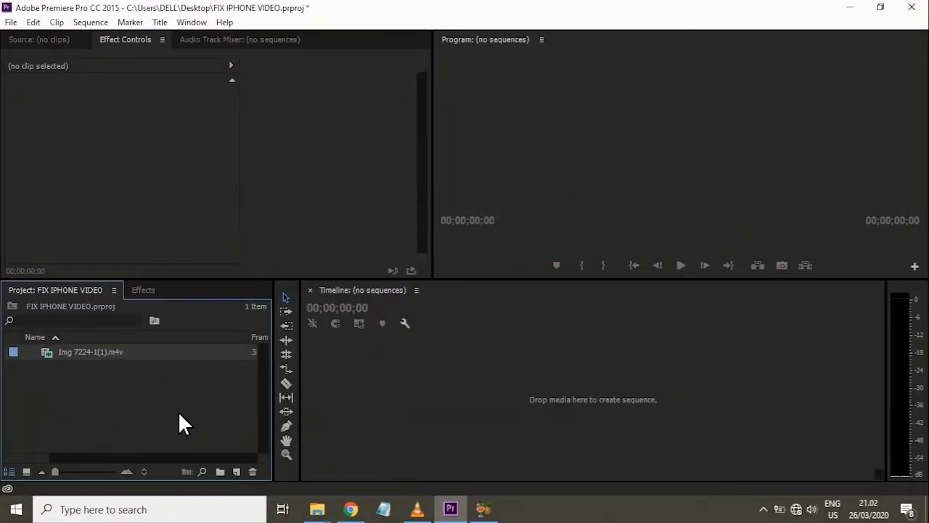
Step: Preview the imported clip and create an Img 7224-1 sequence on the timeline from it
double_click(46, 358)
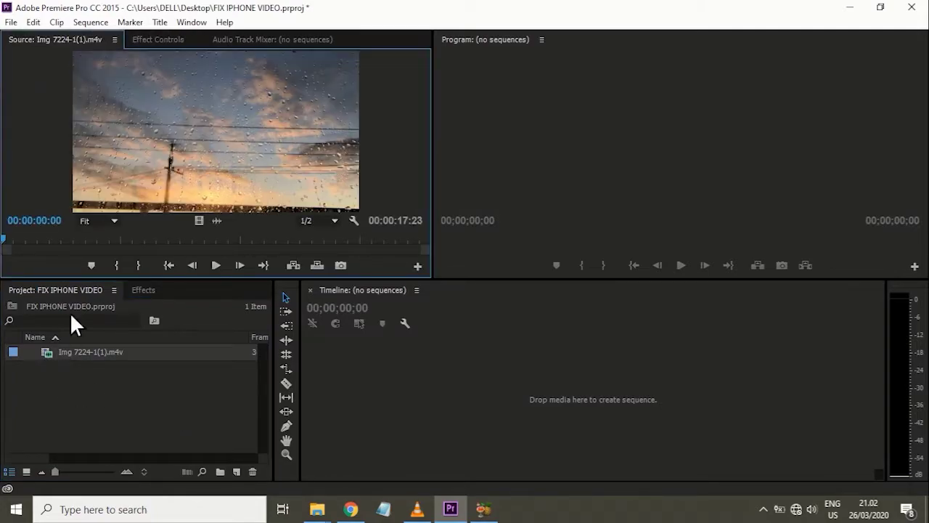
left_click(53, 355)
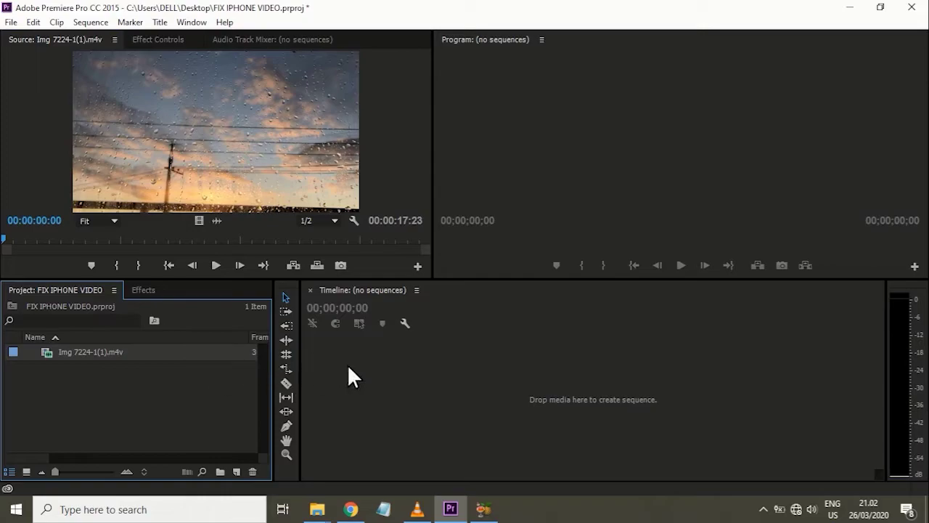
left_click_drag(342, 362, 341, 366)
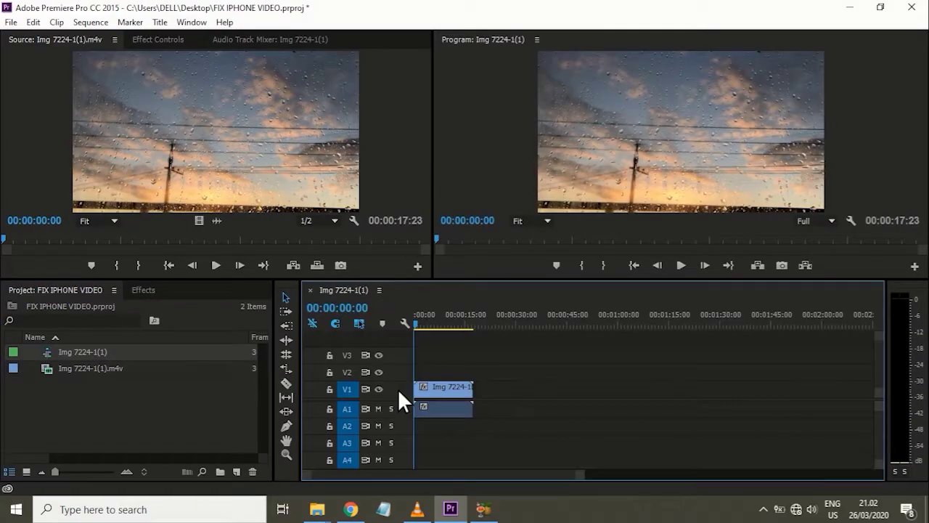
Step: Play back the Img 7224-1 sequence in the Program monitor
left_click(671, 272)
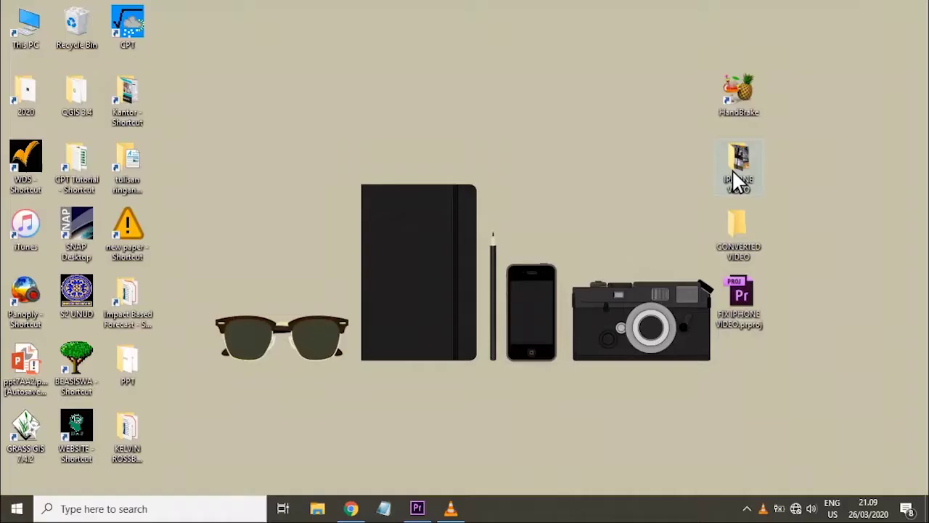
Step: Check the five IPHONE VIDEO clips (70,3 MB) and confirm CONVERTED VIDEO is empty
double_click(732, 170)
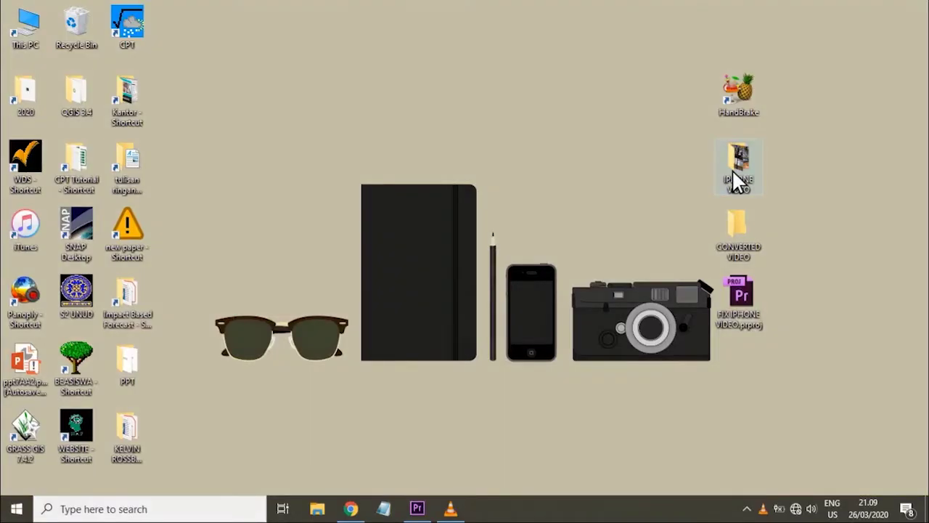
left_click_drag(598, 353, 887, 197)
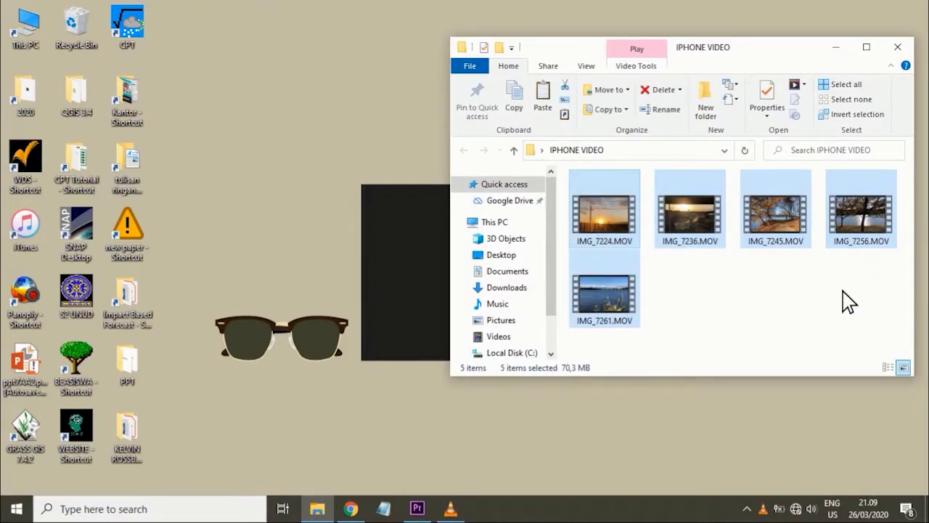
left_click(901, 45)
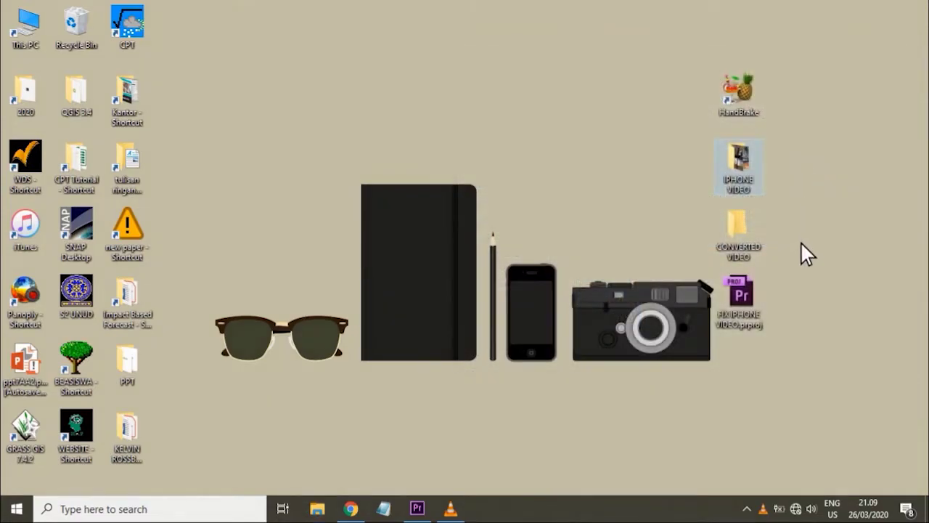
double_click(745, 236)
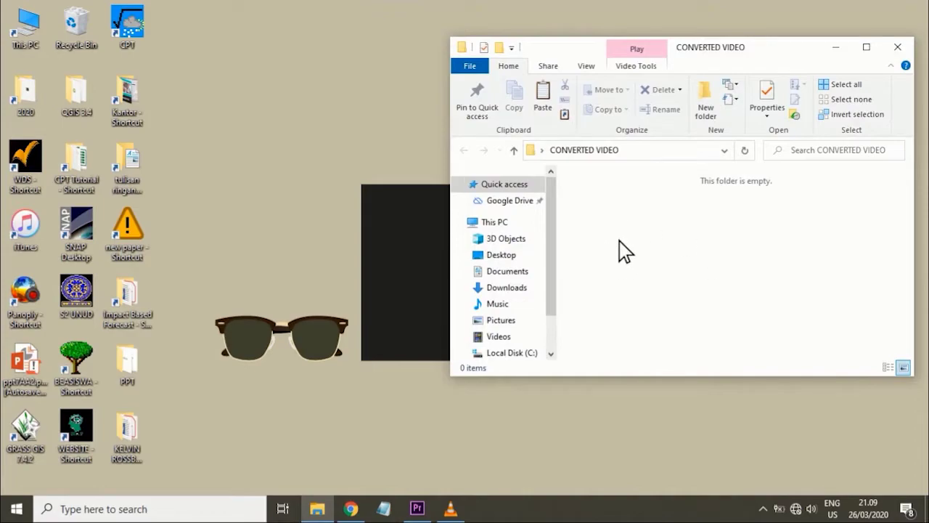
left_click(897, 46)
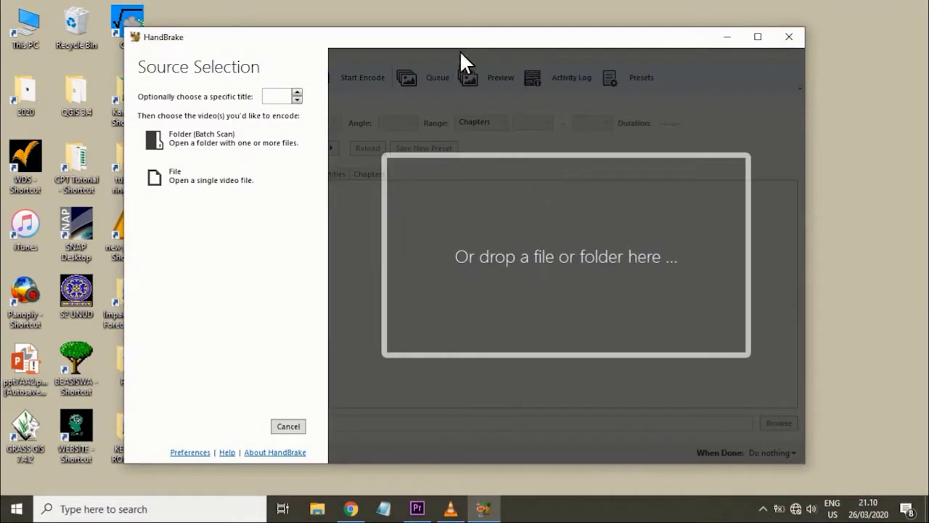
Step: Drop the IPHONE VIDEO folder onto HandBrake to batch-scan all five clips as titles
left_click_drag(457, 38, 350, 41)
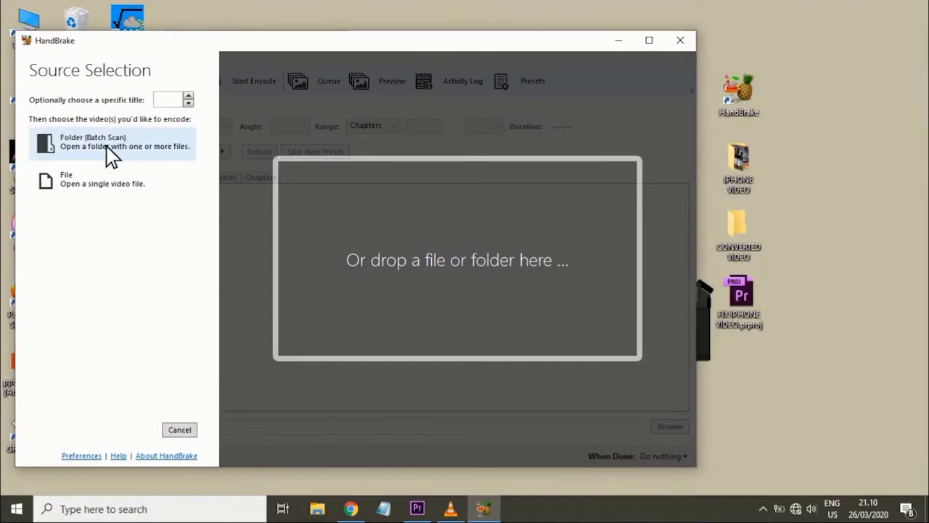
left_click_drag(740, 165, 423, 244)
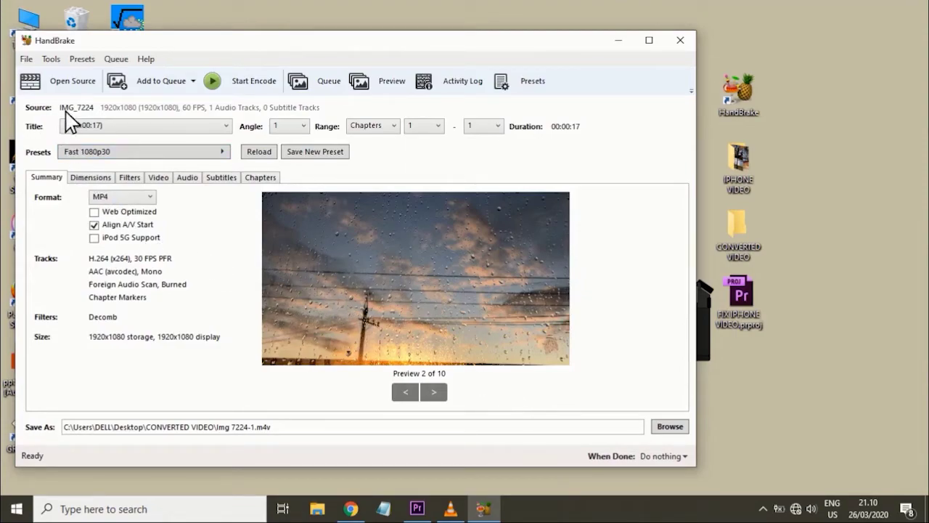
left_click(106, 131)
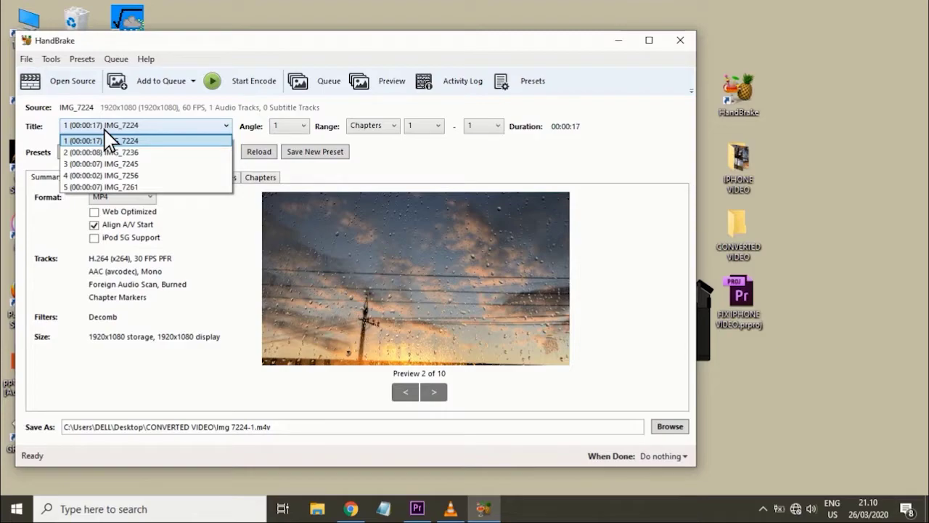
left_click(129, 132)
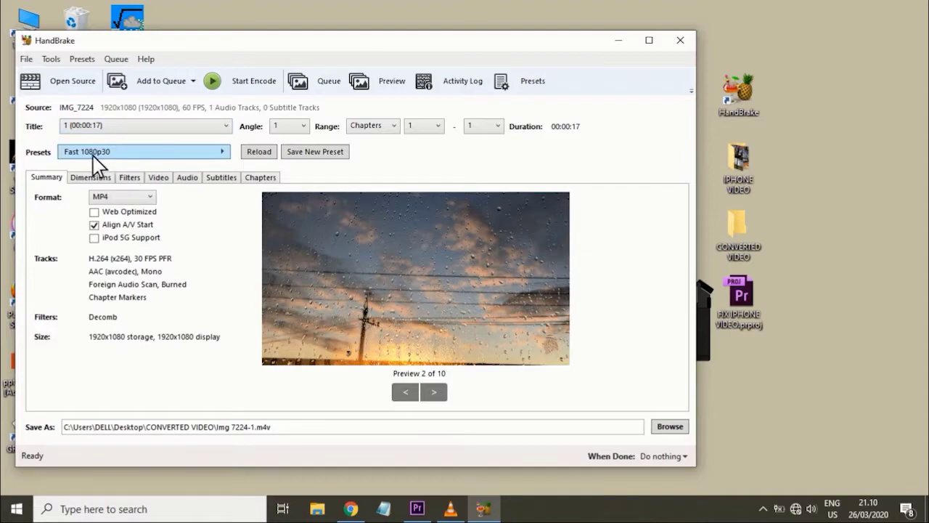
left_click(173, 156)
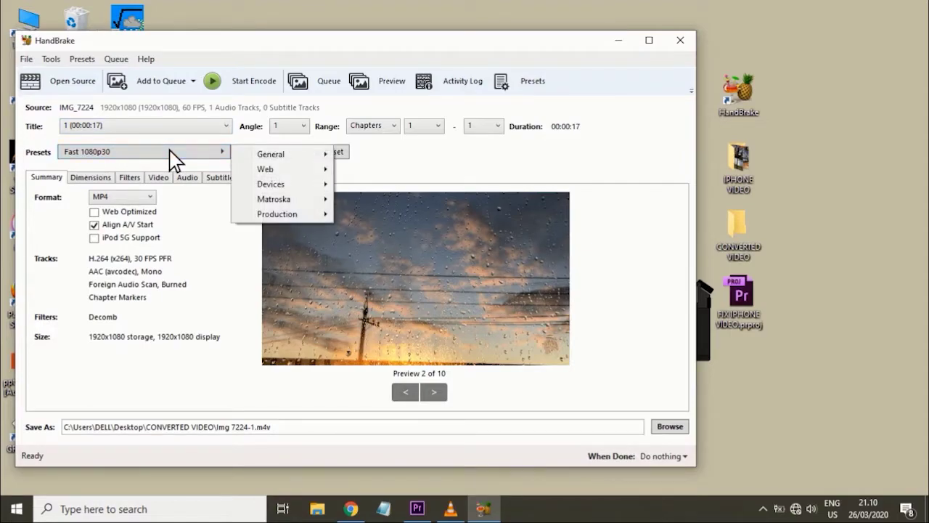
mouse_move(280, 161)
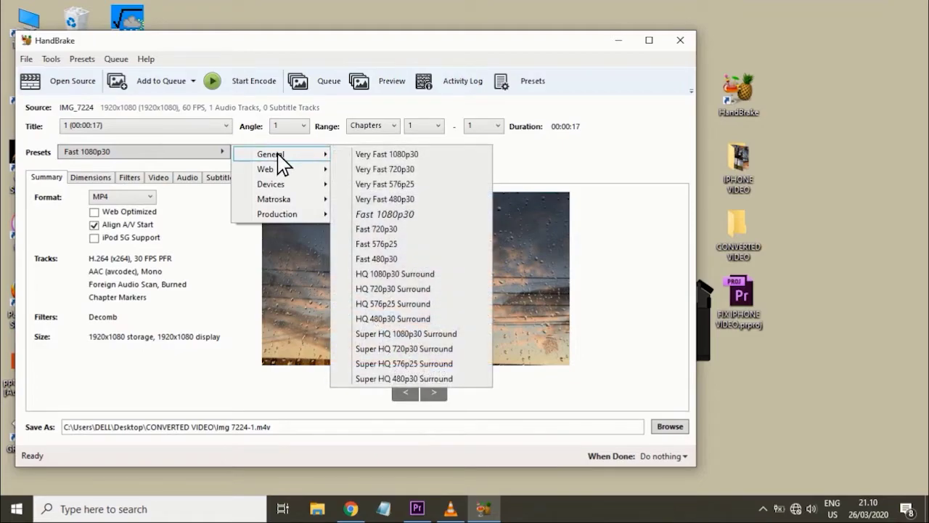
mouse_move(284, 186)
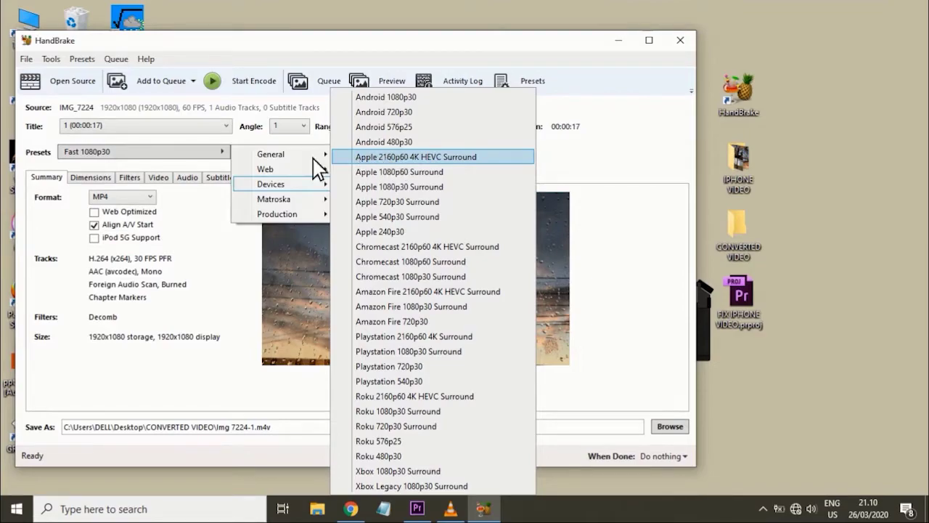
left_click(158, 151)
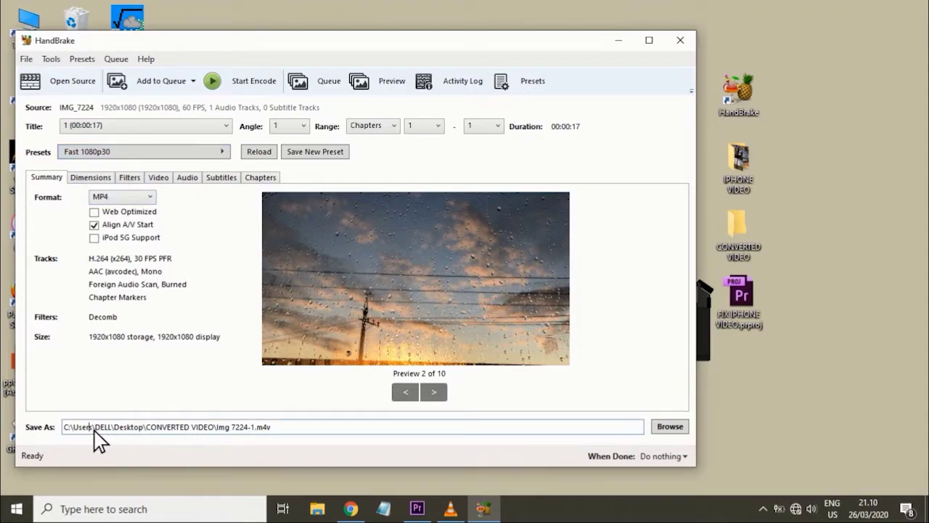
left_click_drag(274, 428, 58, 446)
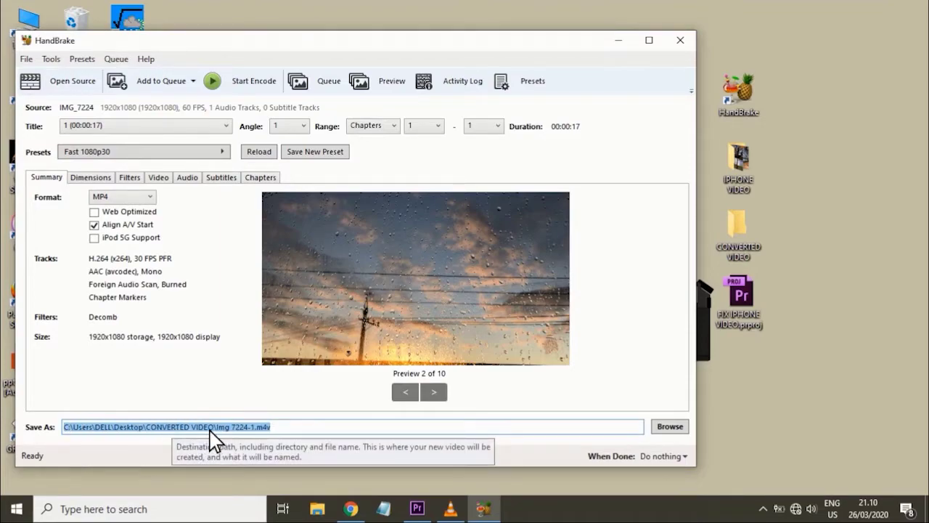
Step: Start encoding IMG_7224 into the CONVERTED VIDEO folder
left_click(735, 240)
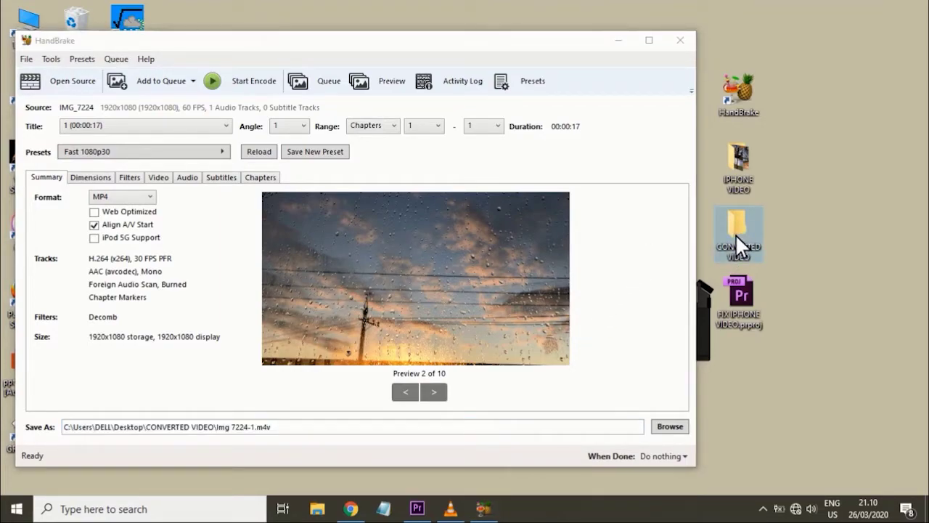
left_click(649, 298)
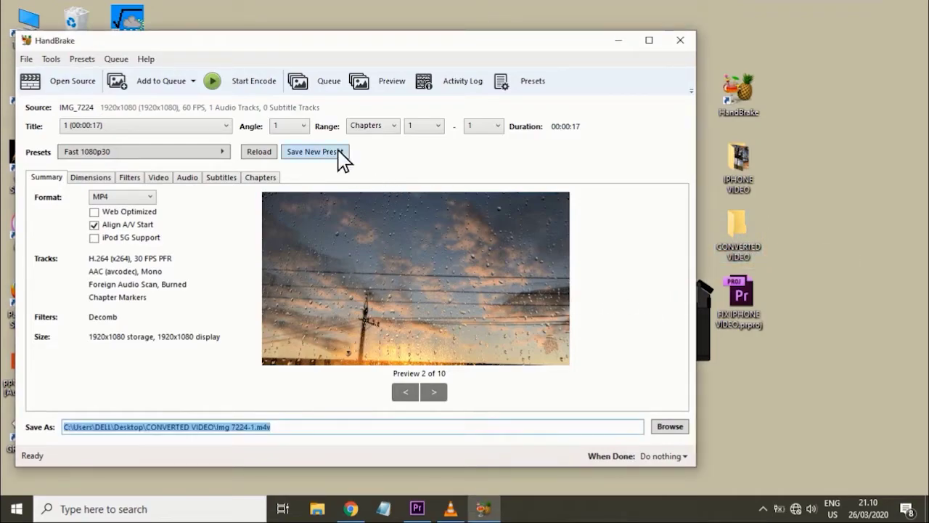
left_click(223, 87)
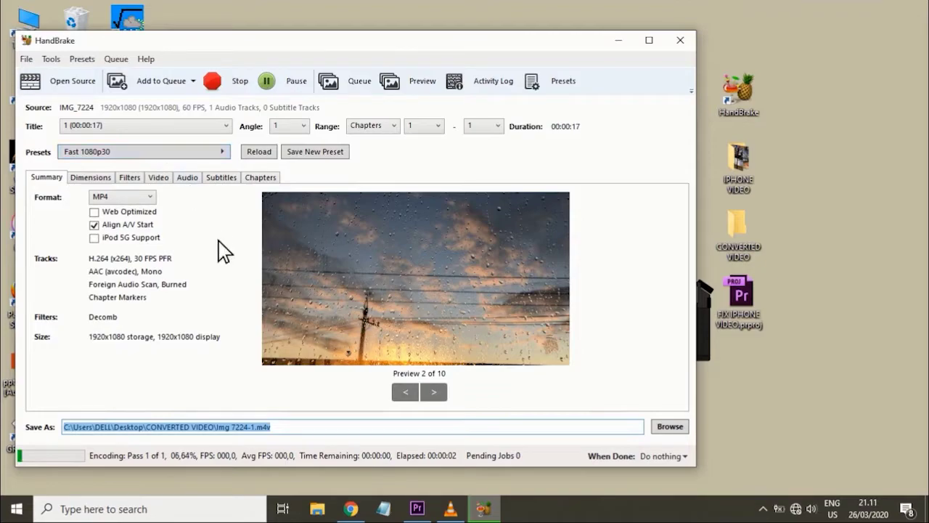
Step: Queue IMG_7236, IMG_7245, IMG_7256 and IMG_7261 as m4v jobs and view the queue
left_click(163, 128)
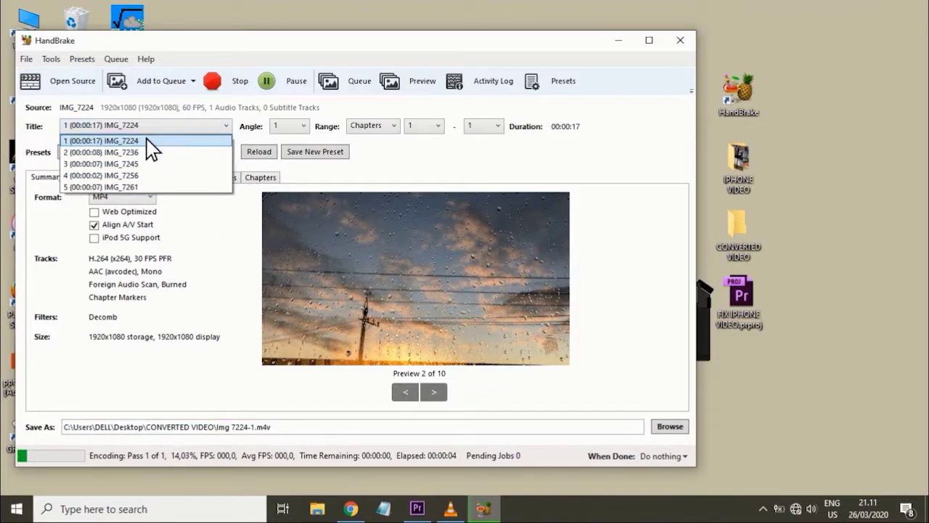
left_click(135, 154)
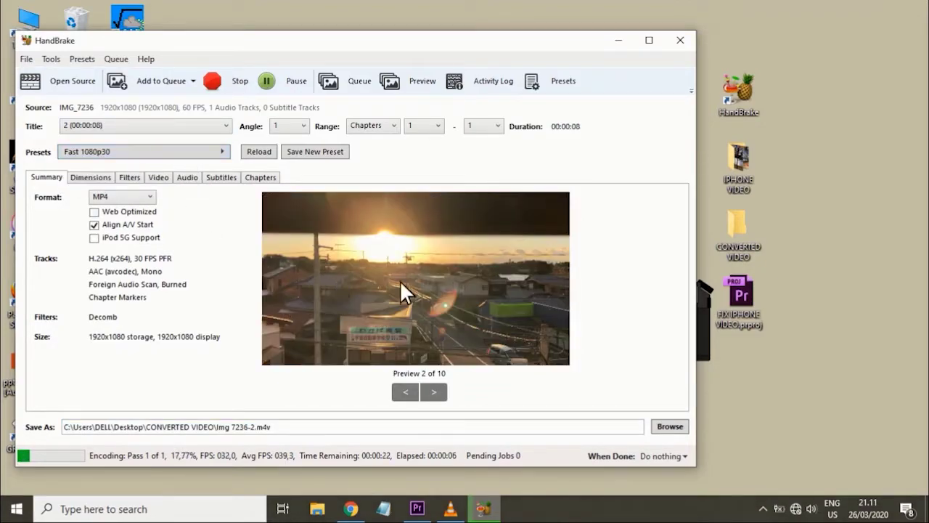
left_click(138, 82)
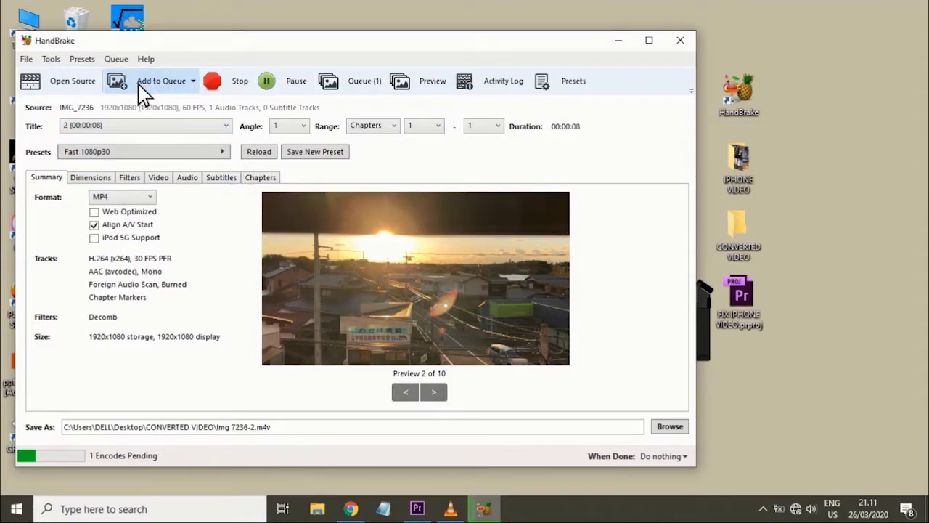
left_click(143, 129)
left_click(113, 160)
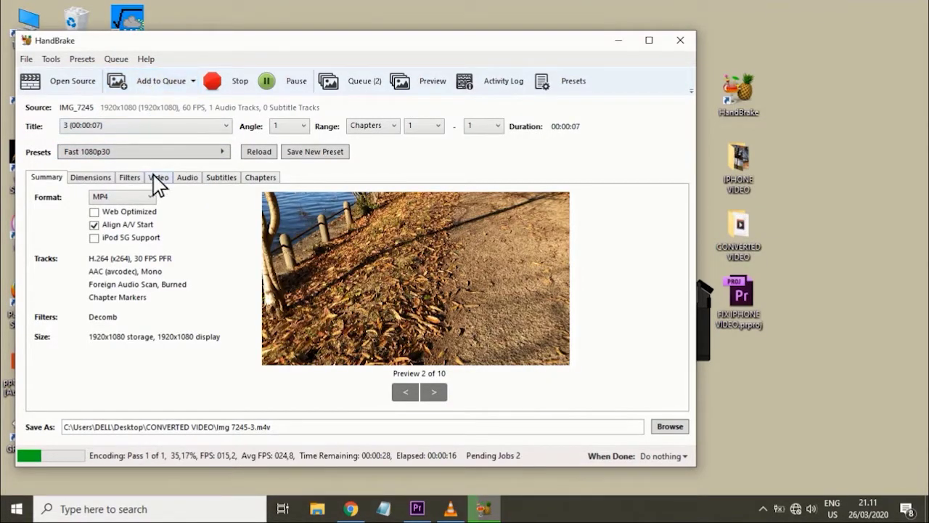
left_click(130, 124)
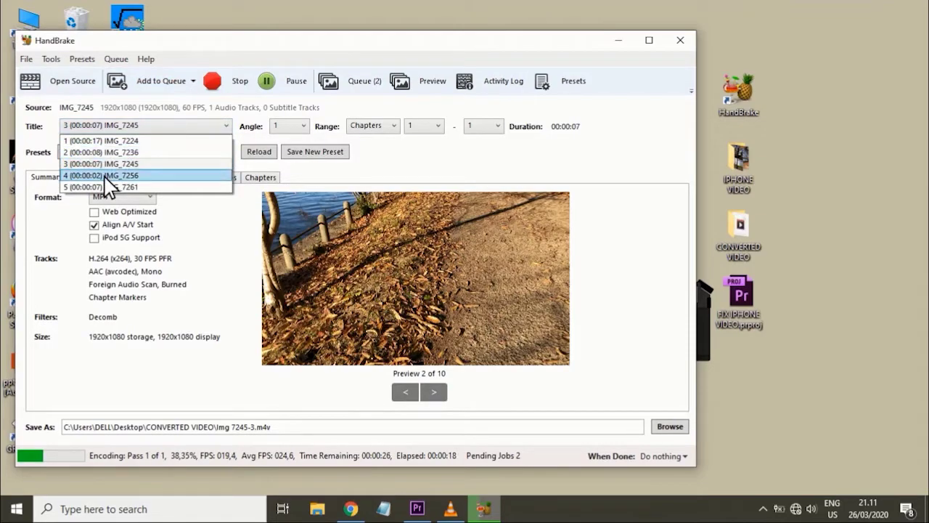
left_click(106, 176)
left_click(155, 83)
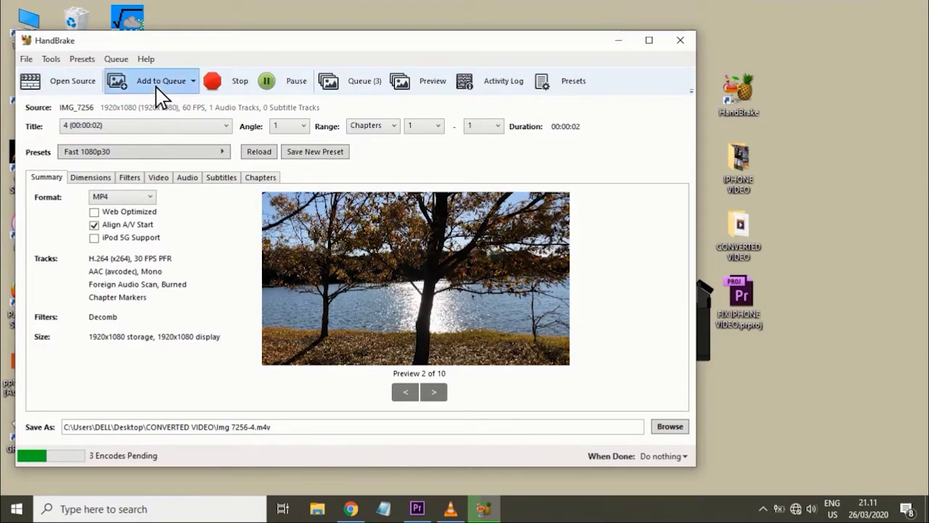
left_click(138, 125)
left_click(109, 187)
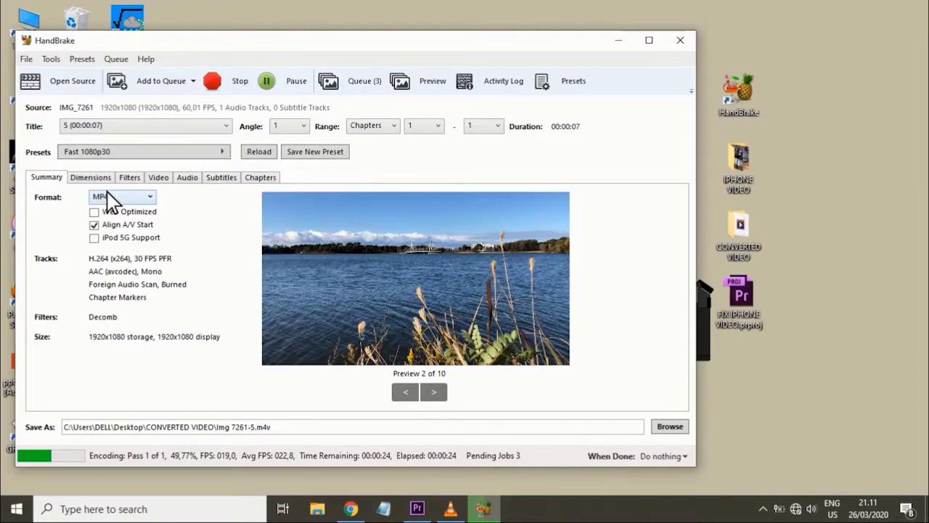
left_click(127, 87)
left_click(365, 83)
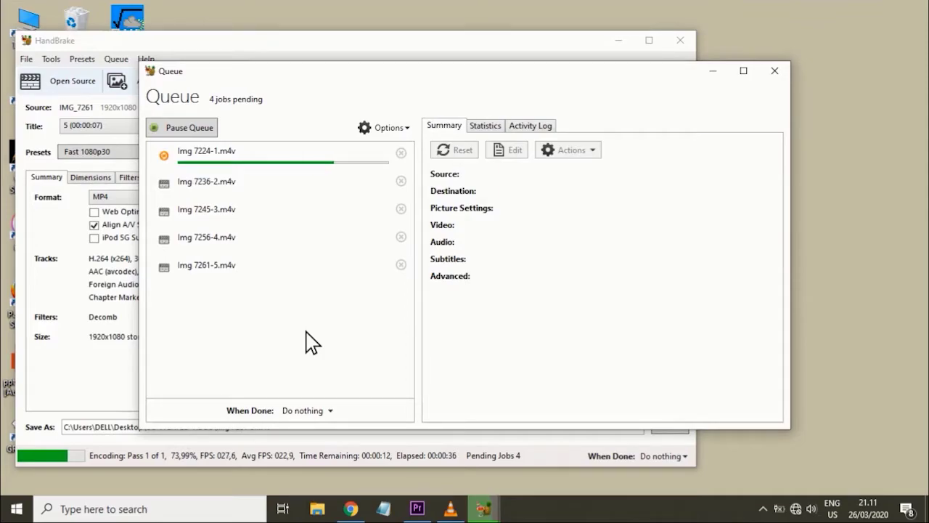
left_click(722, 73)
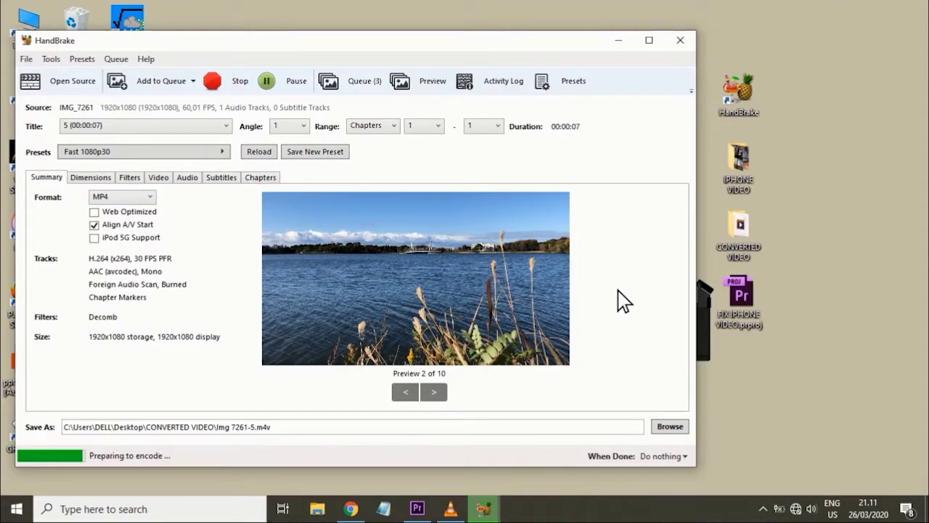
double_click(738, 236)
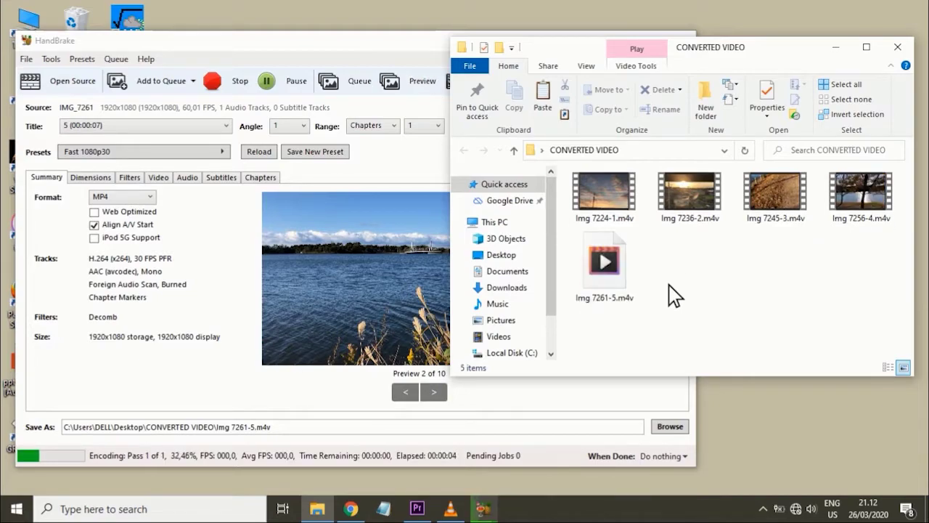
Step: Close HandBrake now that encoding has finished
left_click(367, 49)
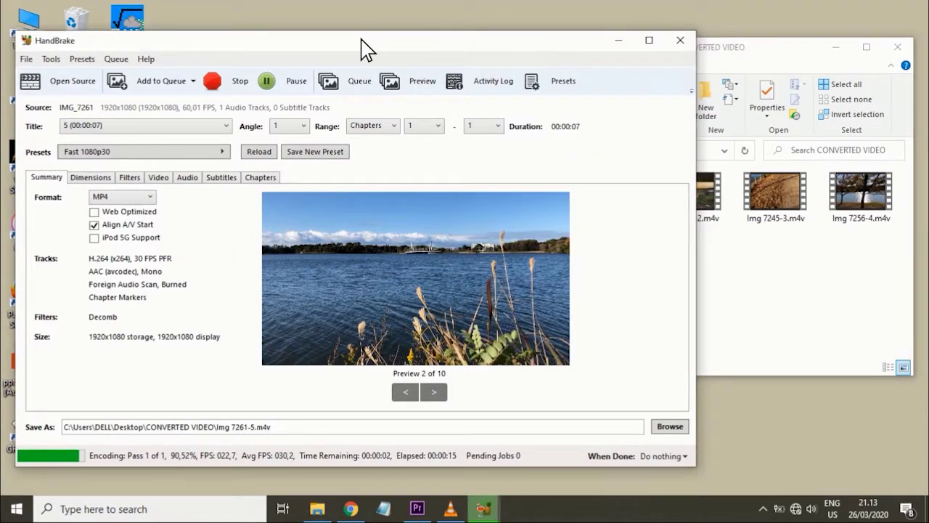
left_click(751, 53)
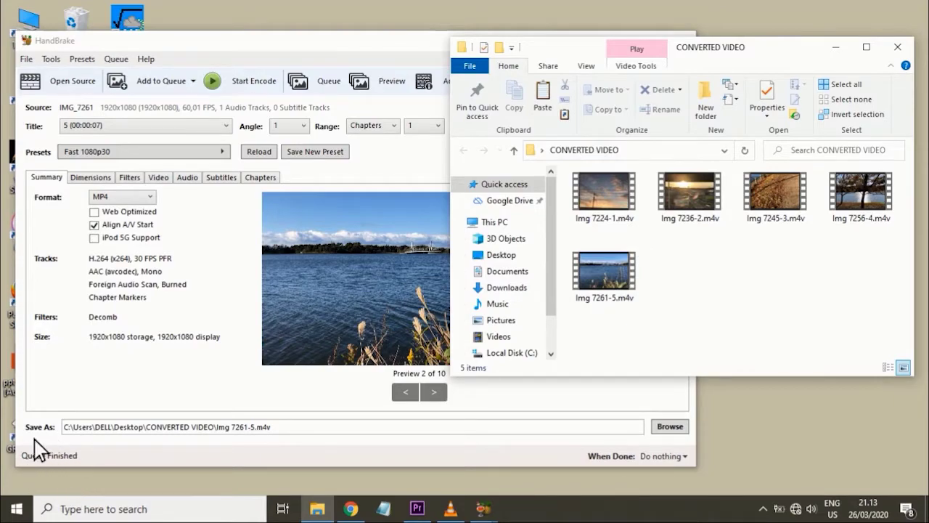
left_click(836, 48)
left_click(680, 41)
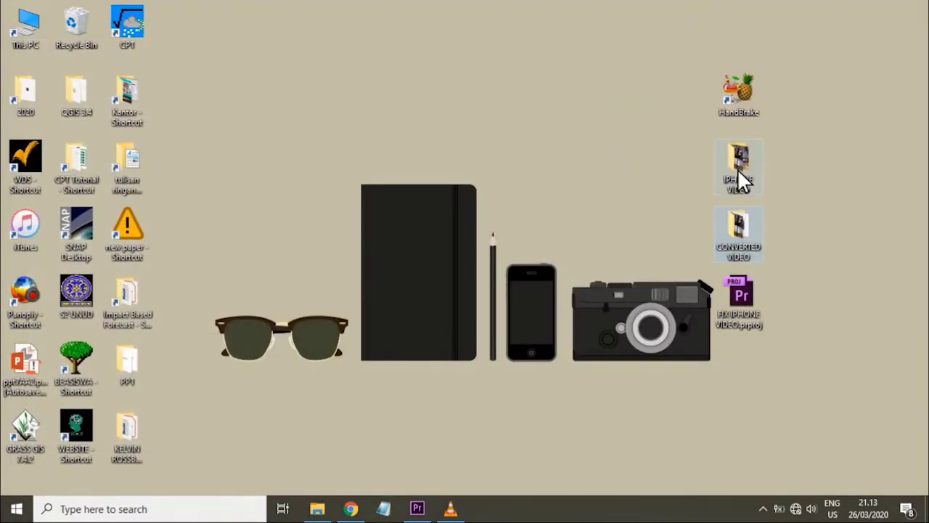
Step: Check the original clips in IPHONE VIDEO, then open the CONVERTED VIDEO folder
double_click(738, 168)
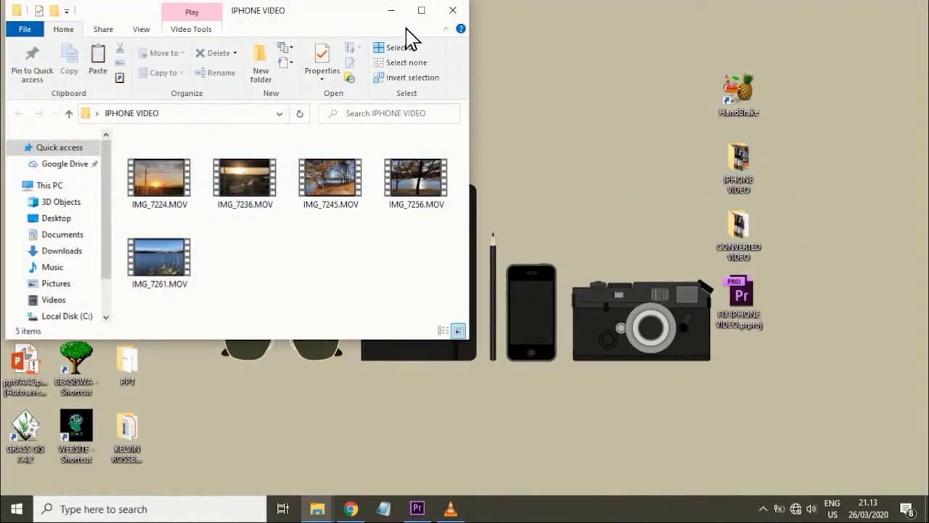
left_click(453, 10)
double_click(750, 234)
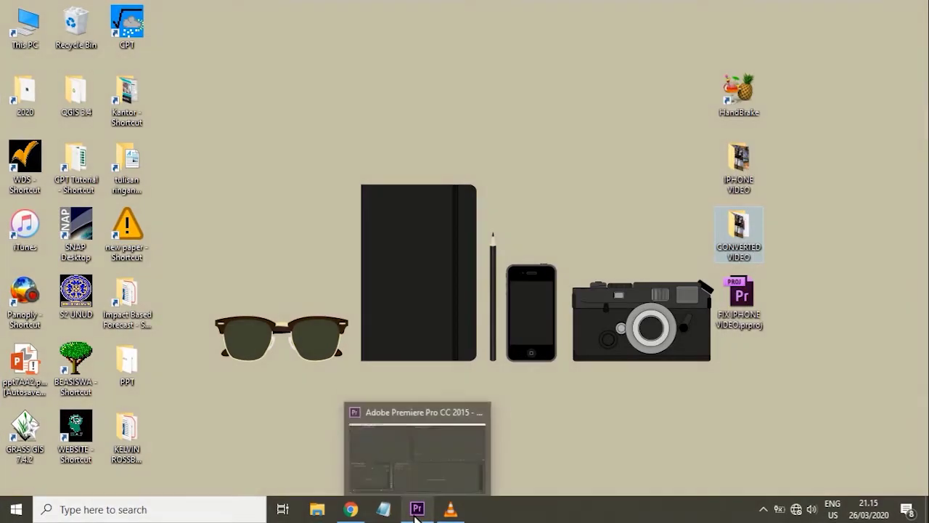
left_click(417, 457)
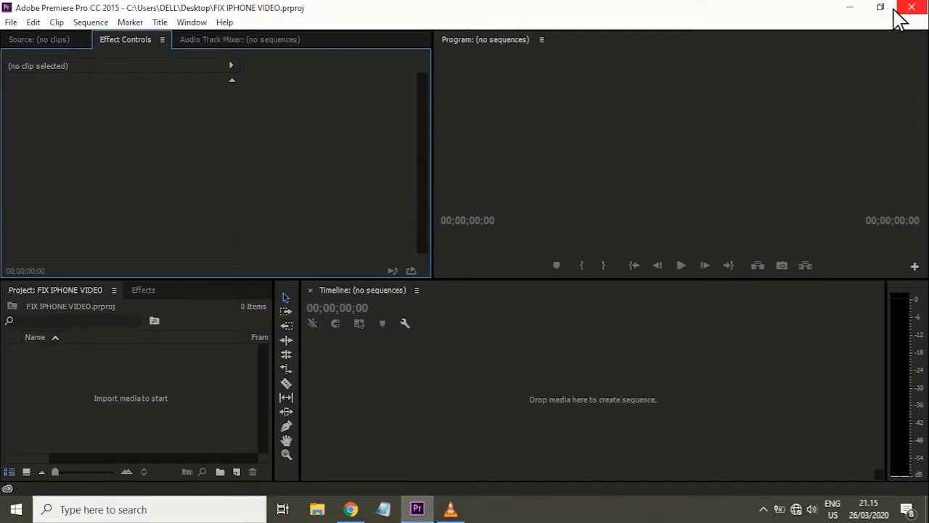
Step: Drag all five converted m4v clips from CONVERTED VIDEO into Premiere's Project panel
left_click(854, 10)
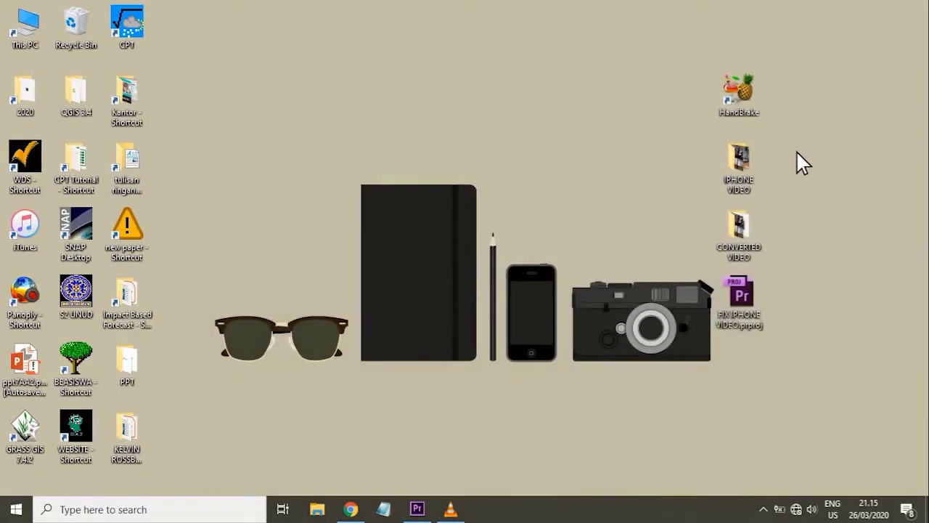
double_click(749, 239)
left_click_drag(587, 302, 881, 176)
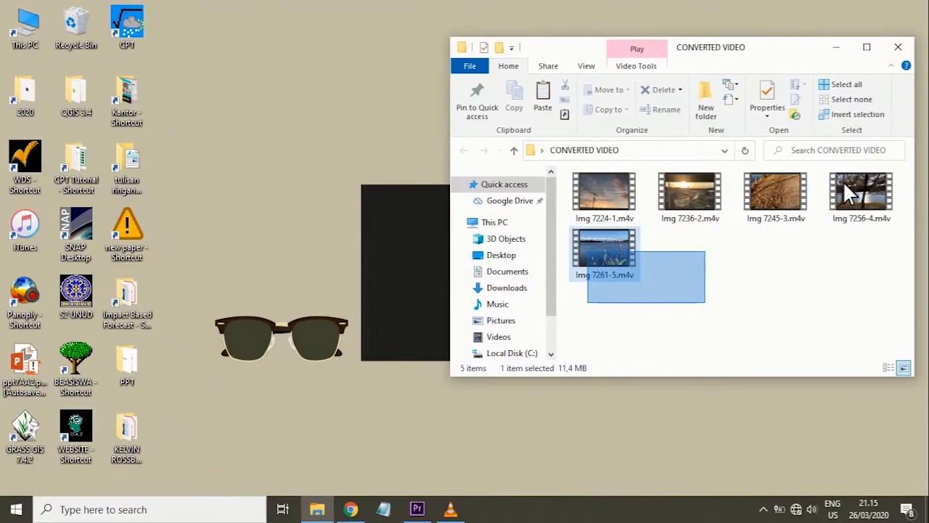
left_click_drag(604, 257, 429, 512)
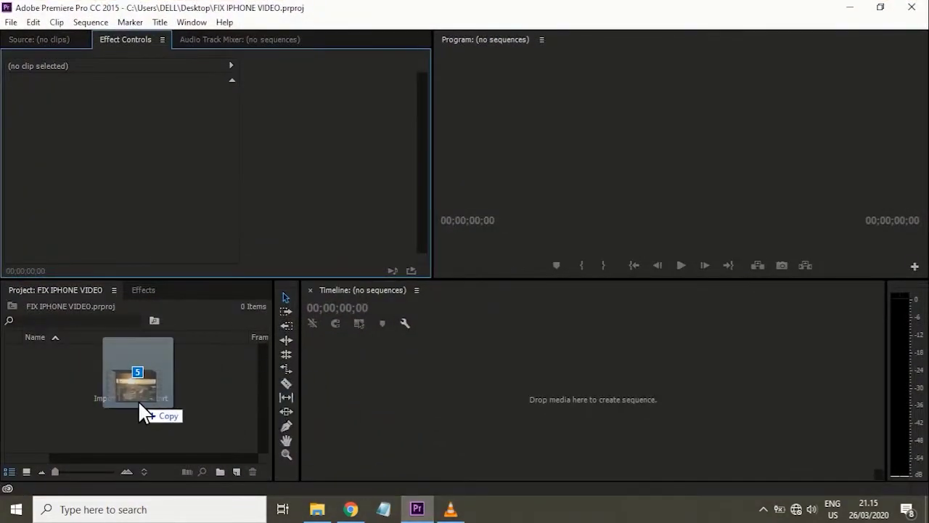
left_click_drag(427, 508, 151, 412)
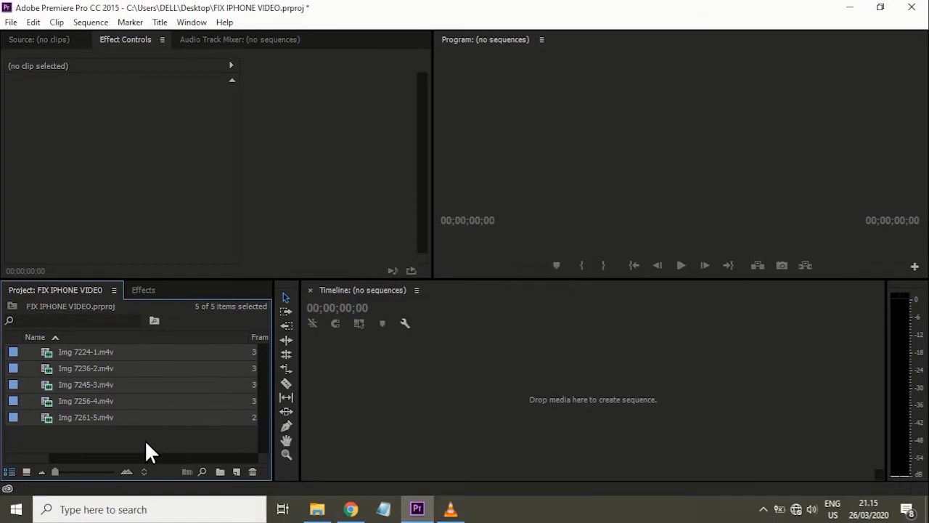
Step: Create a sequence from Img 7224-1.m4v and append clips 7236-2, 7245-3, 7256-4 and 7261-5 in order
double_click(47, 351)
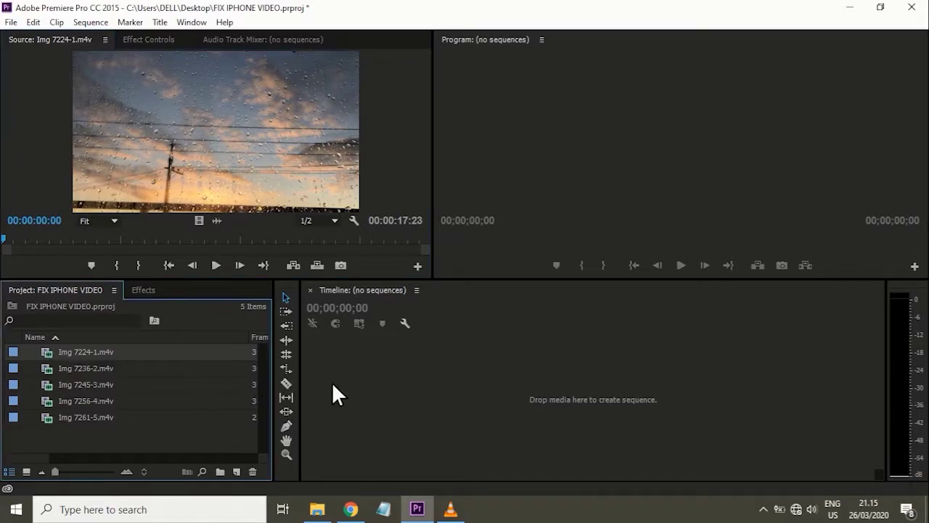
left_click_drag(331, 385, 332, 385)
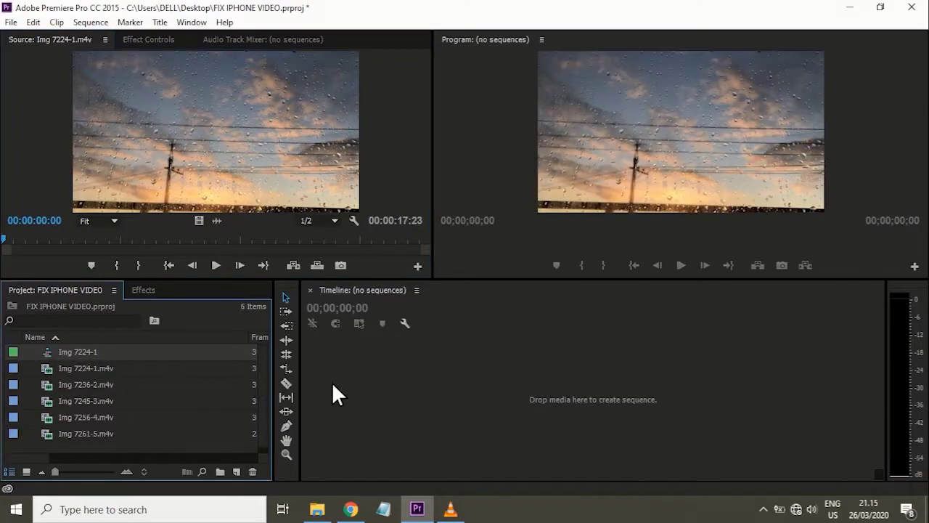
left_click(47, 385)
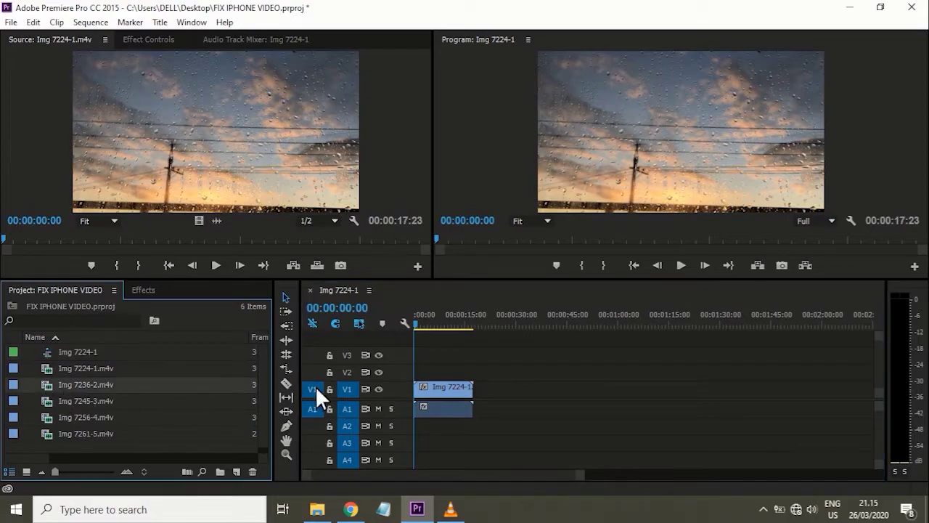
left_click_drag(294, 390, 475, 395)
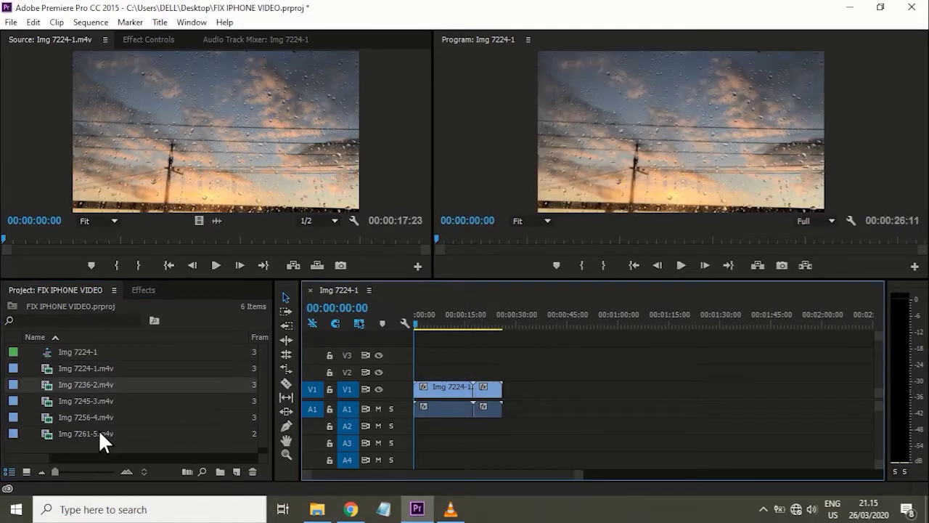
mouse_move(50, 403)
left_mouse_down()
mouse_move(460, 411)
mouse_move(498, 403)
left_mouse_up()
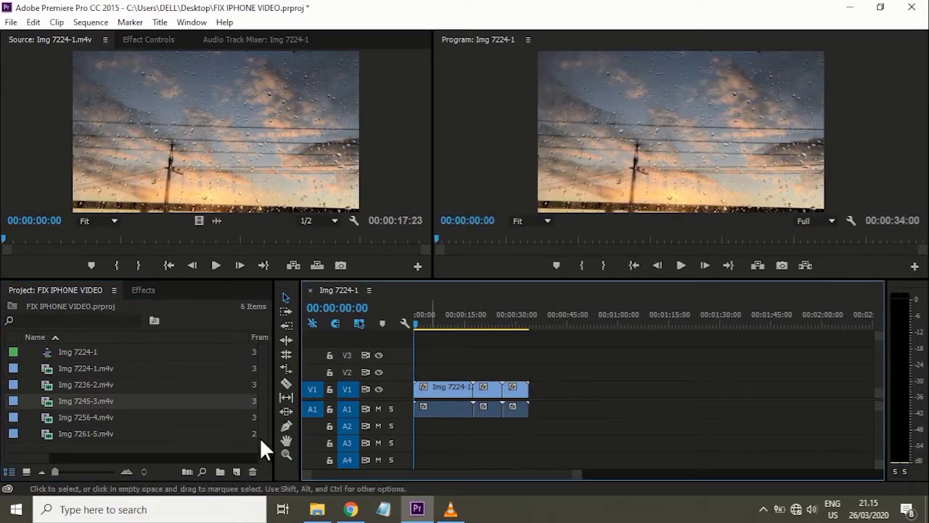
left_click_drag(76, 418, 534, 398)
mouse_move(64, 433)
left_mouse_down()
mouse_move(582, 402)
mouse_move(540, 403)
left_mouse_up()
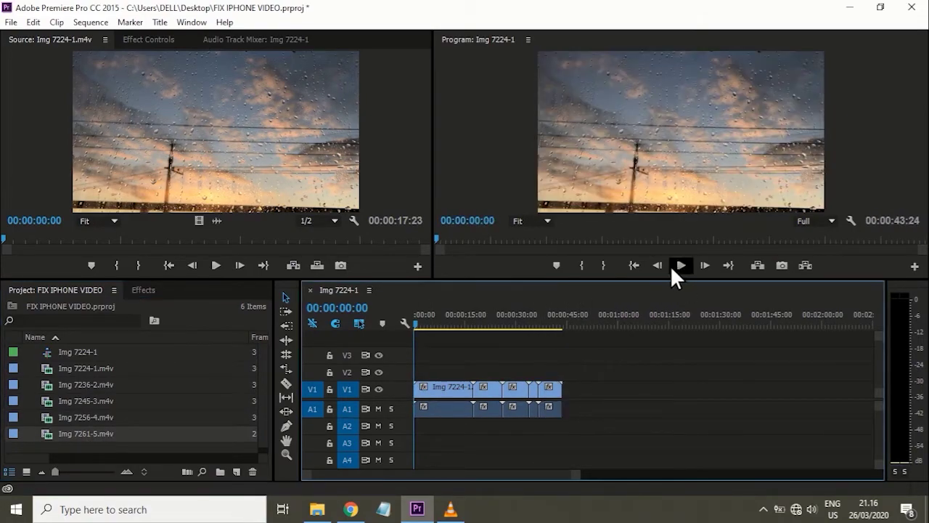
left_click(679, 266)
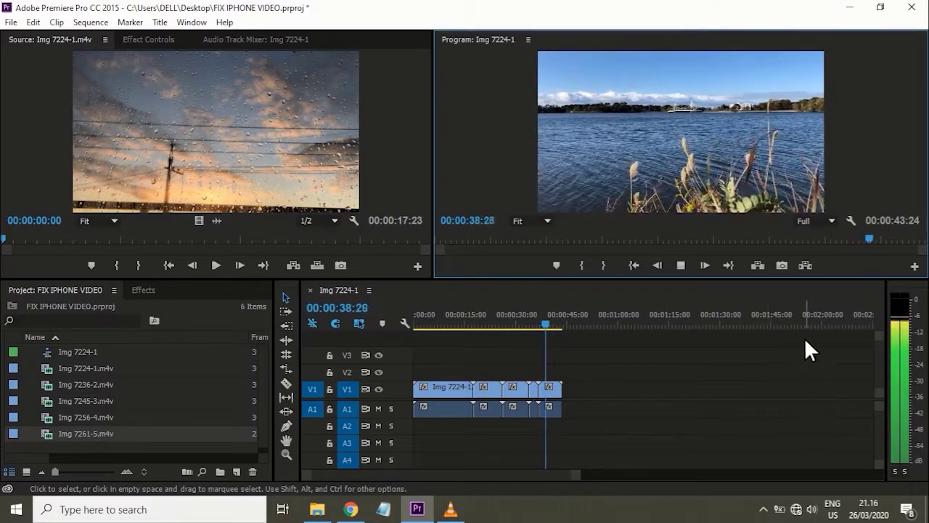
Step: Stop playback near the sequence's 43-second end
left_click(679, 269)
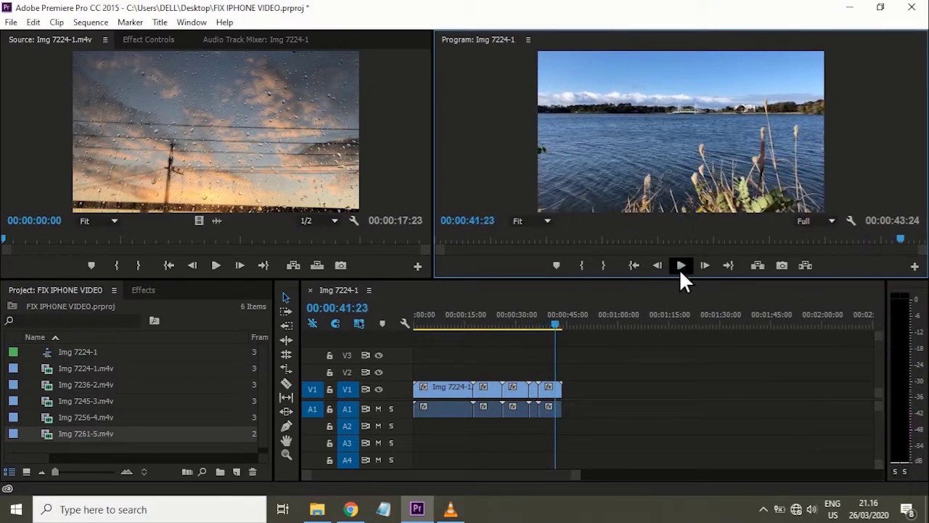
Step: Minimize Premiere and Explorer, review the Google and handbrake.fr tabs in Chrome, then minimize Chrome
left_click(848, 9)
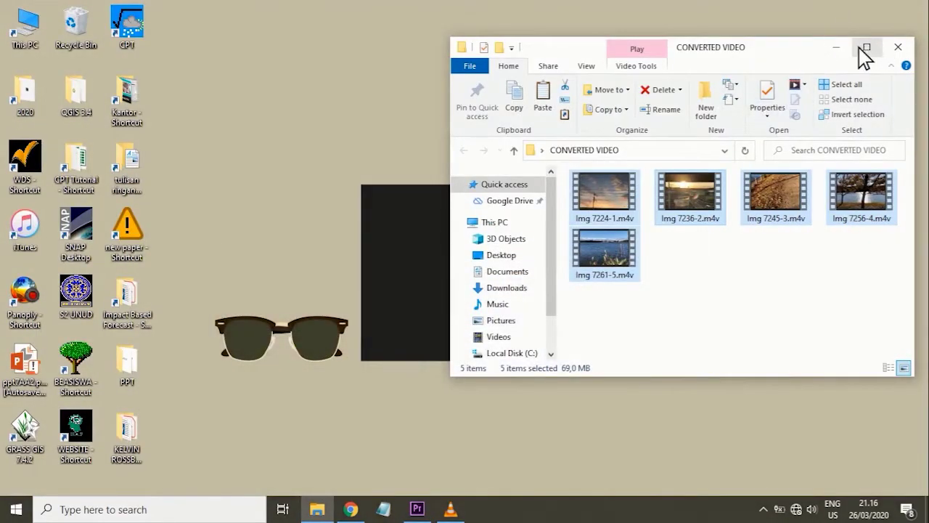
left_click(832, 45)
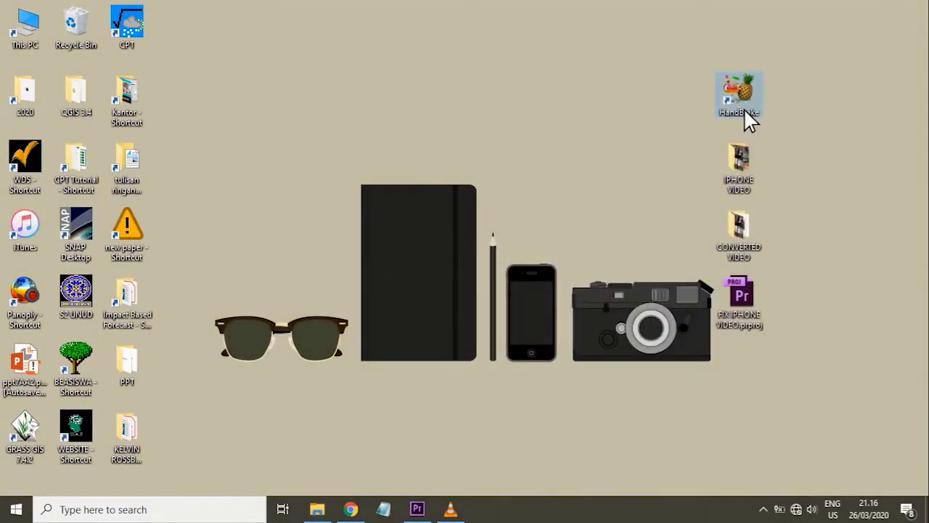
left_click(351, 509)
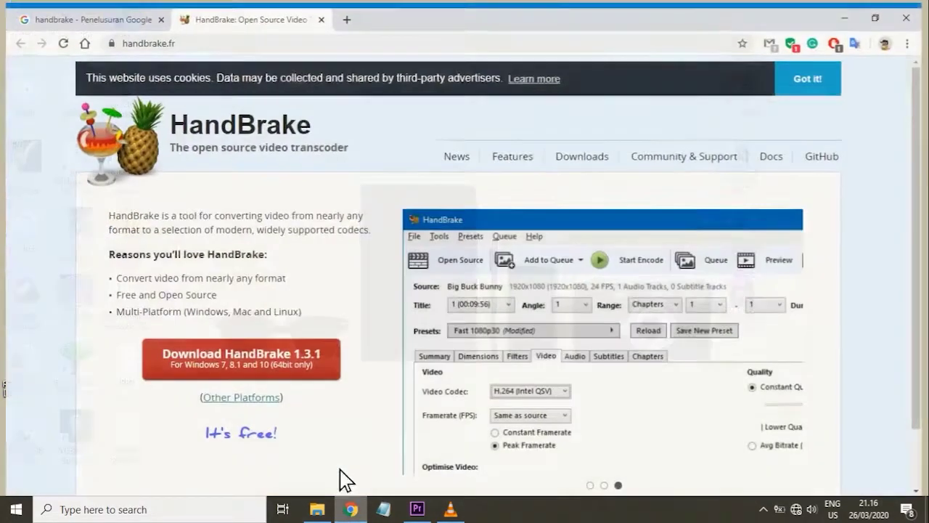
left_click(80, 12)
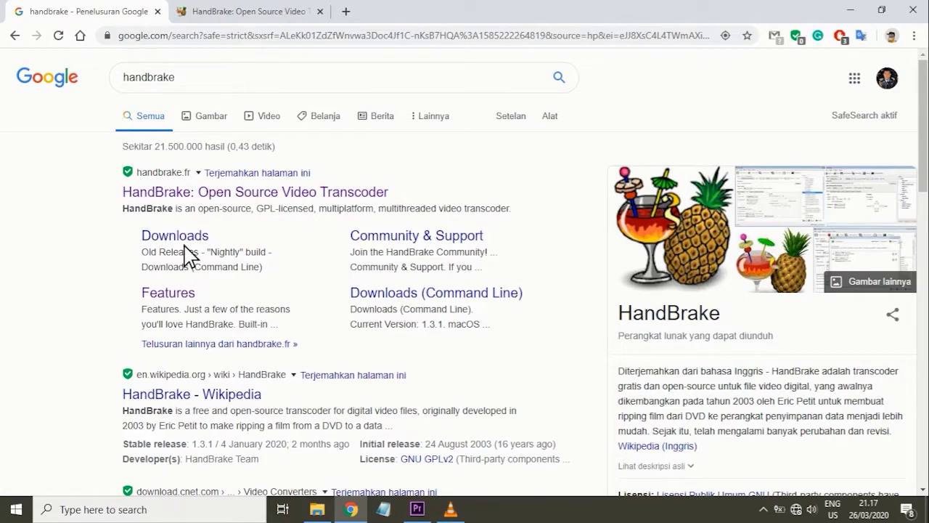
left_click(226, 12)
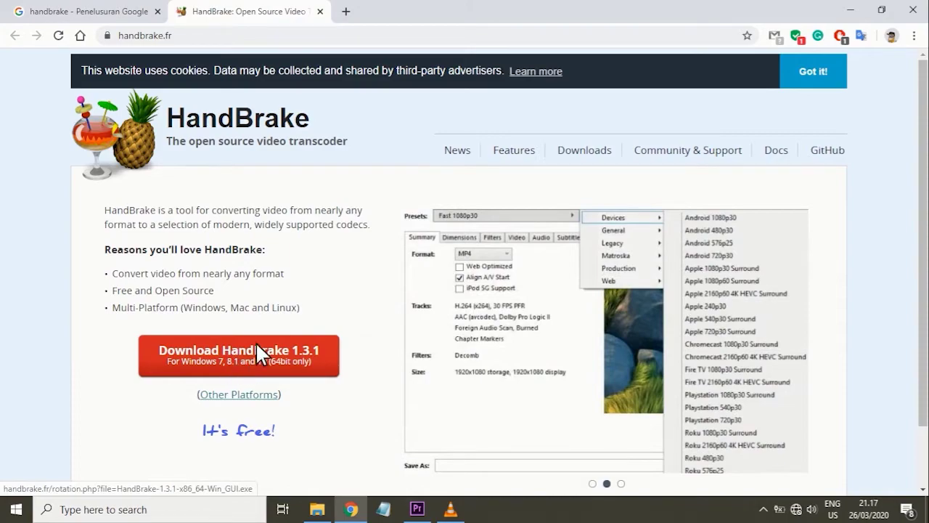
left_click(850, 11)
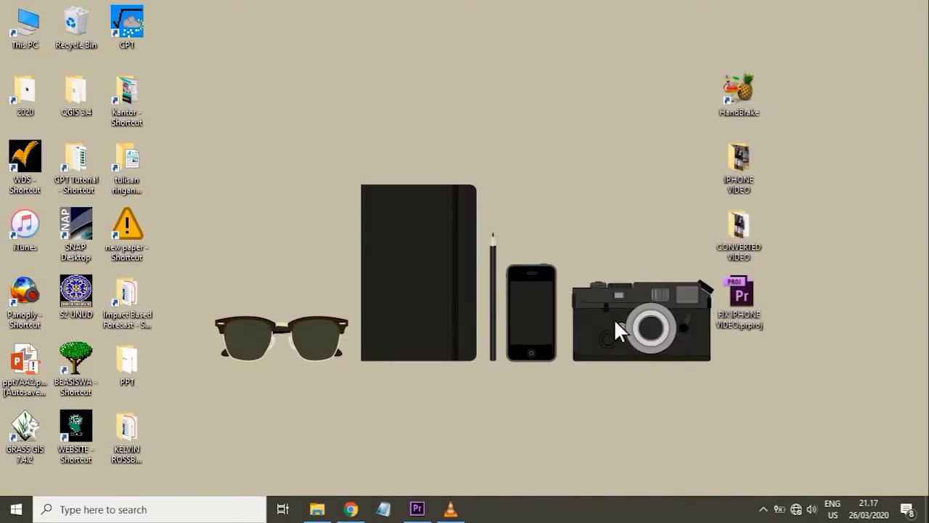